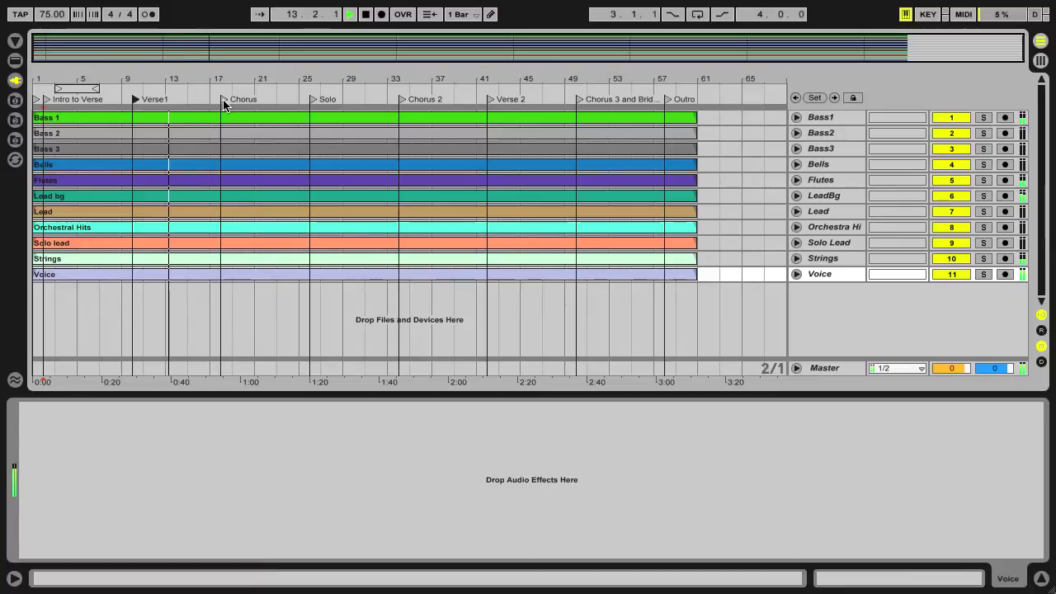
Step: Listen to the arrangement from the Chorus locator, and return the stopped playback to the start
click(224, 100)
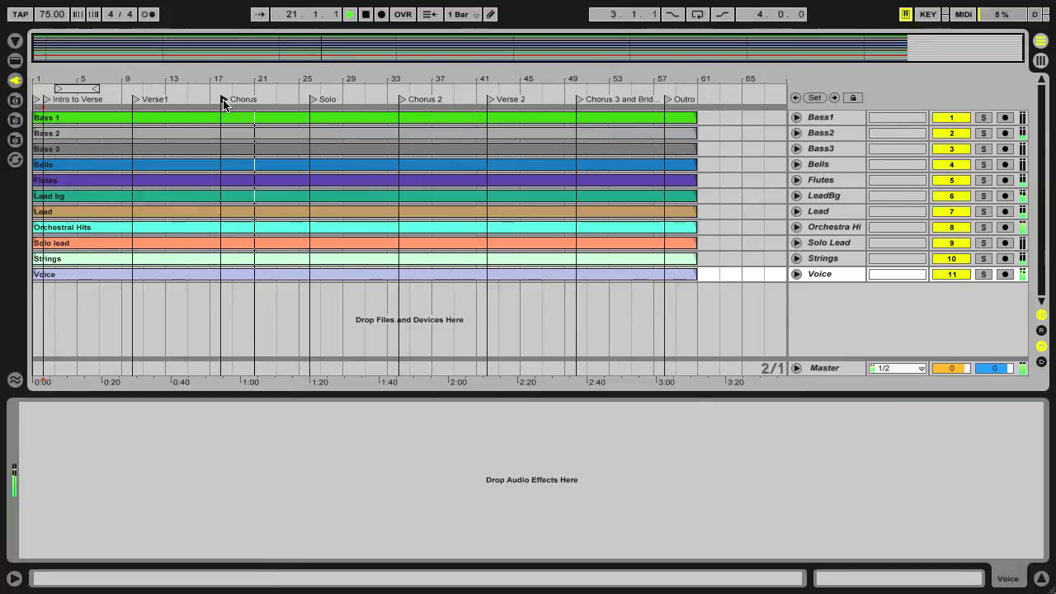
double_click(365, 15)
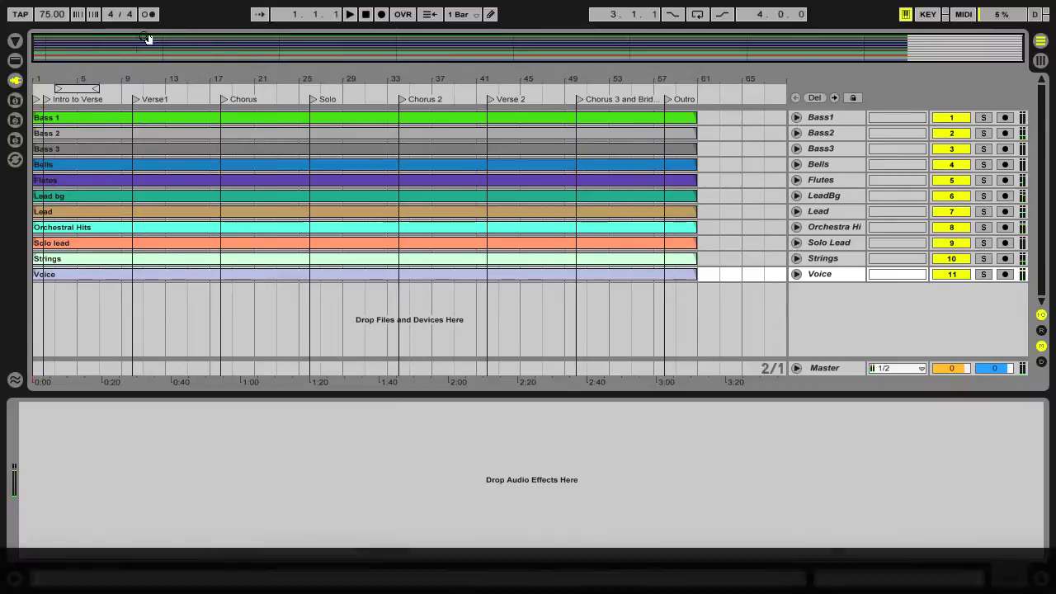
Step: Load MDrummerVST1out from the plug-in list onto a new track below Voice and start its rhythm along with the song
click(15, 41)
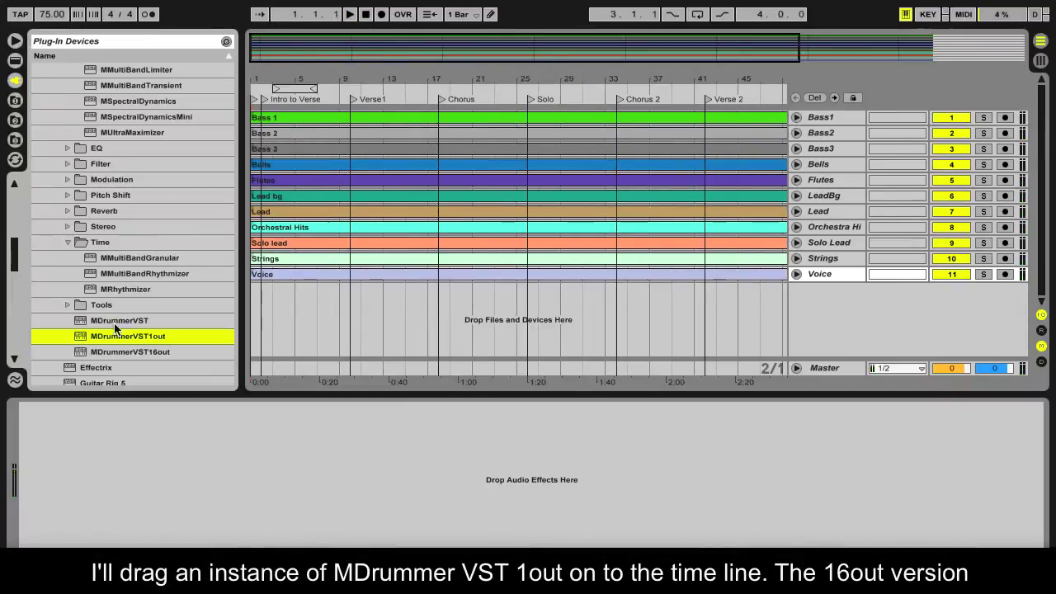
drag(288, 315, 288, 315)
drag(364, 36, 355, 14)
click(730, 156)
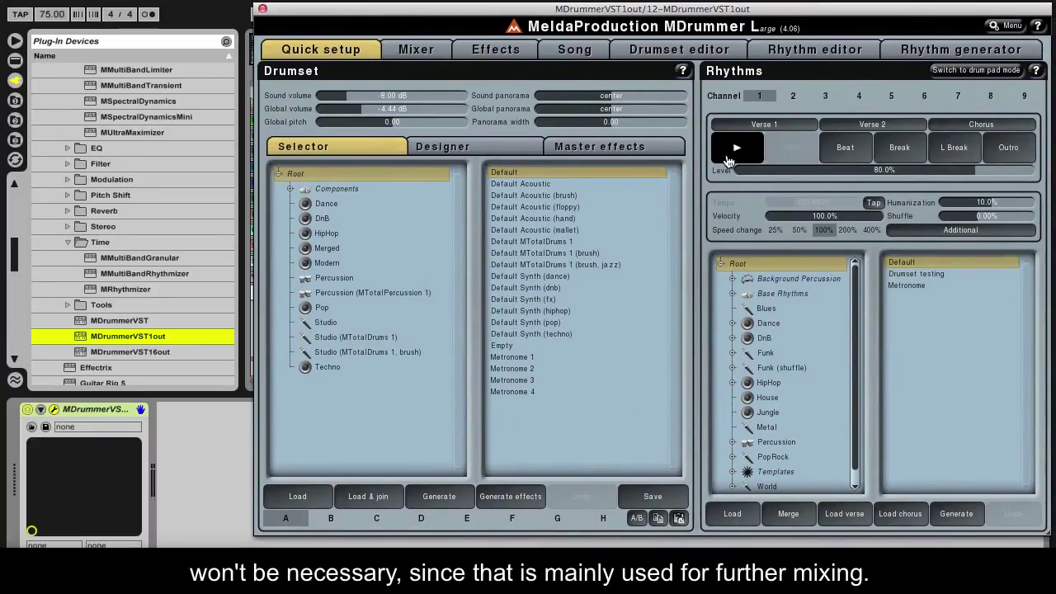
Step: Select the HipHop 01 drumset, audition the HipHop 06 and 04 rhythms, and settle on the HipHop 01 rhythm
click(439, 234)
click(495, 174)
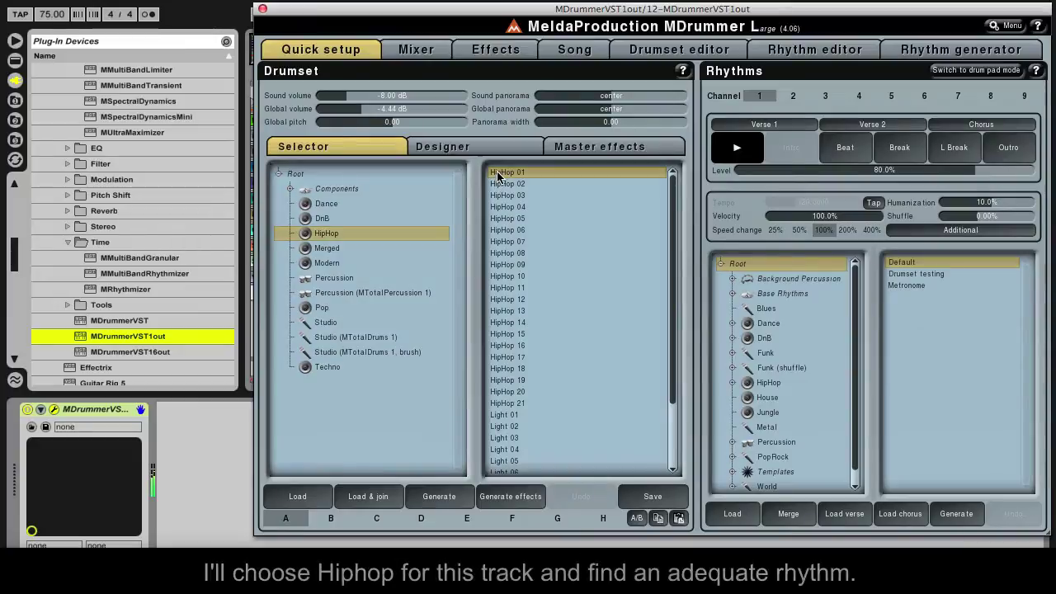
click(767, 383)
click(897, 321)
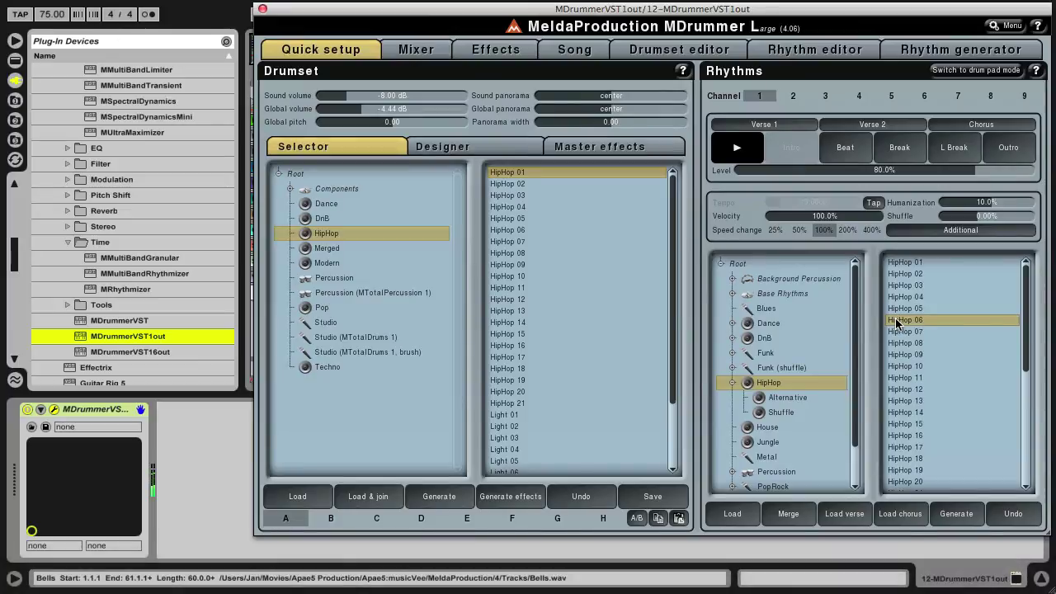
click(898, 298)
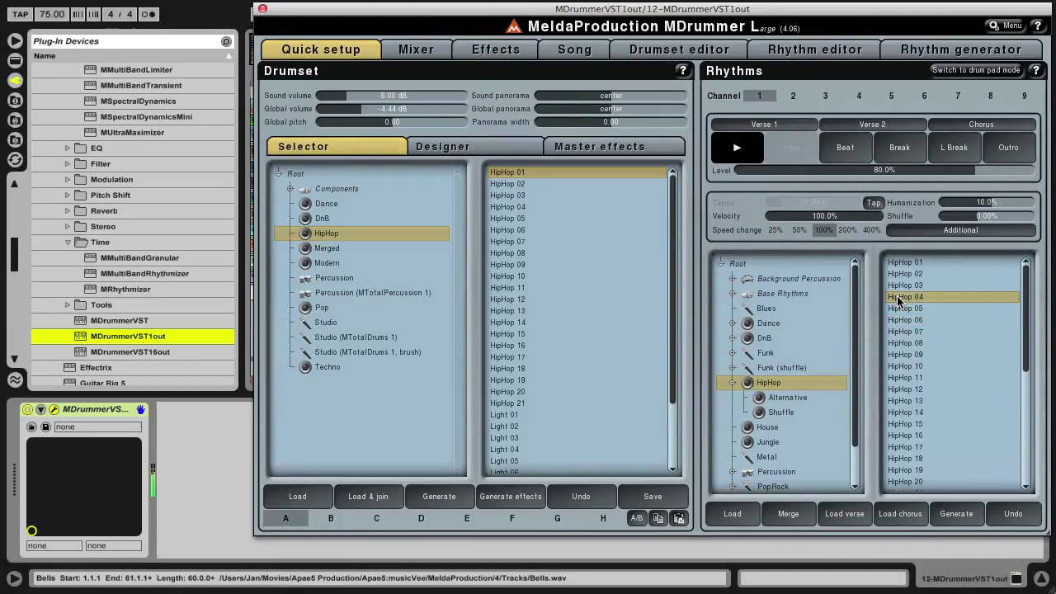
click(900, 264)
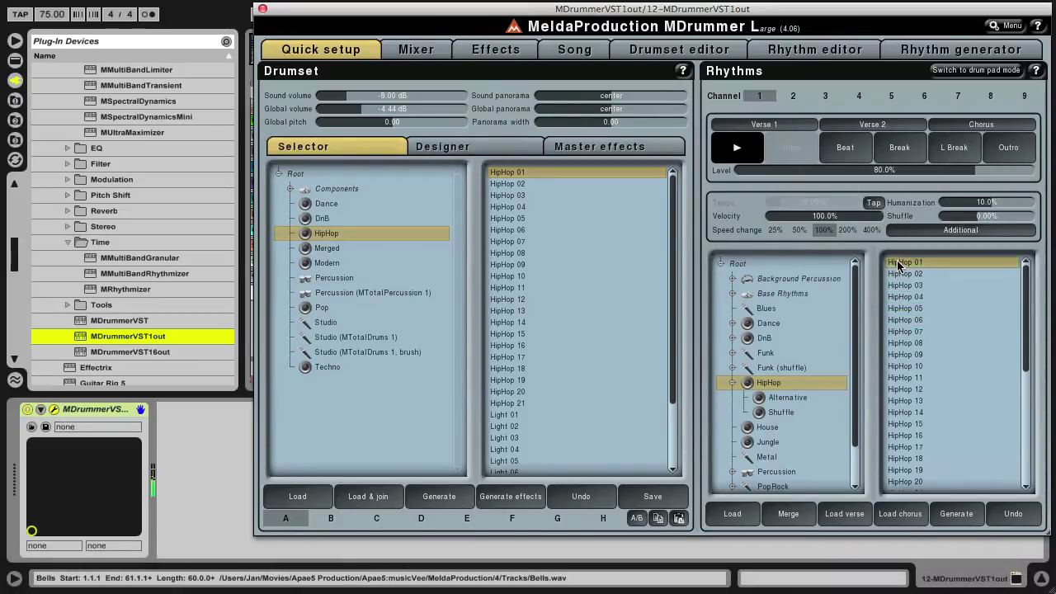
Step: Add MMultiBandLimiter after the drummer on its track, and hide the plug-in window and the device browser
click(170, 72)
double_click(171, 73)
drag(404, 170, 407, 139)
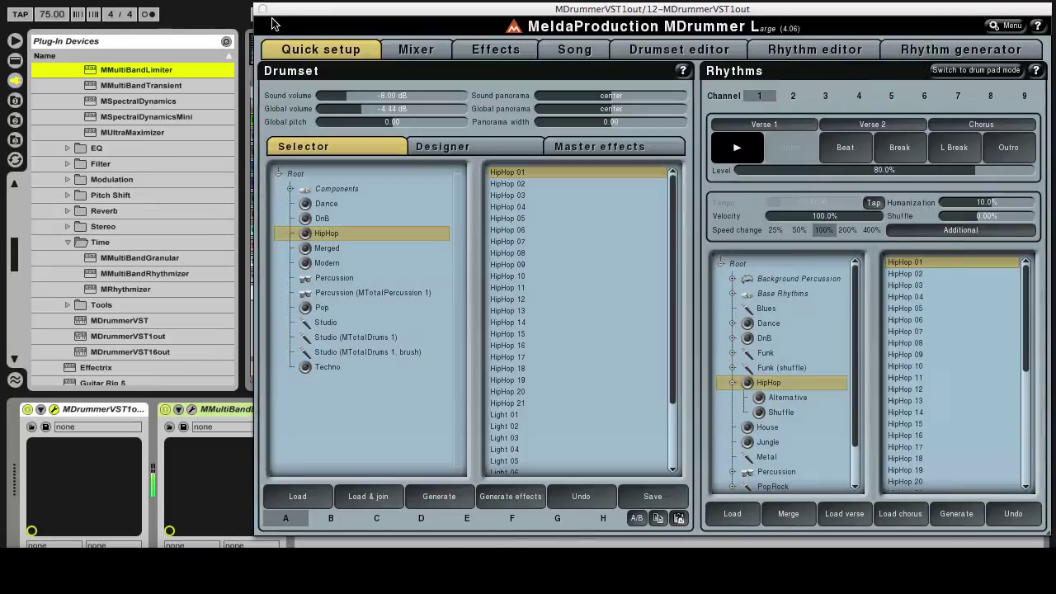
click(268, 18)
click(263, 10)
click(14, 41)
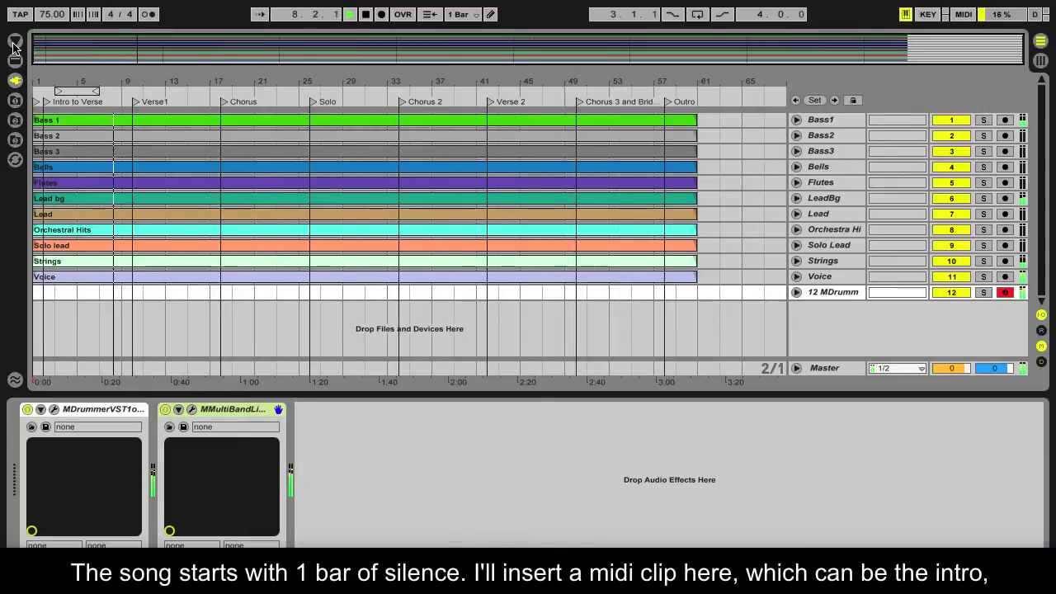
Step: Insert a one-bar MIDI clip at bar 1 and an eight-bar MIDI clip from bar 2 on the MDrummer track
click(42, 294)
drag(35, 293, 52, 295)
drag(123, 297, 128, 297)
key(ctrl+shift+m)
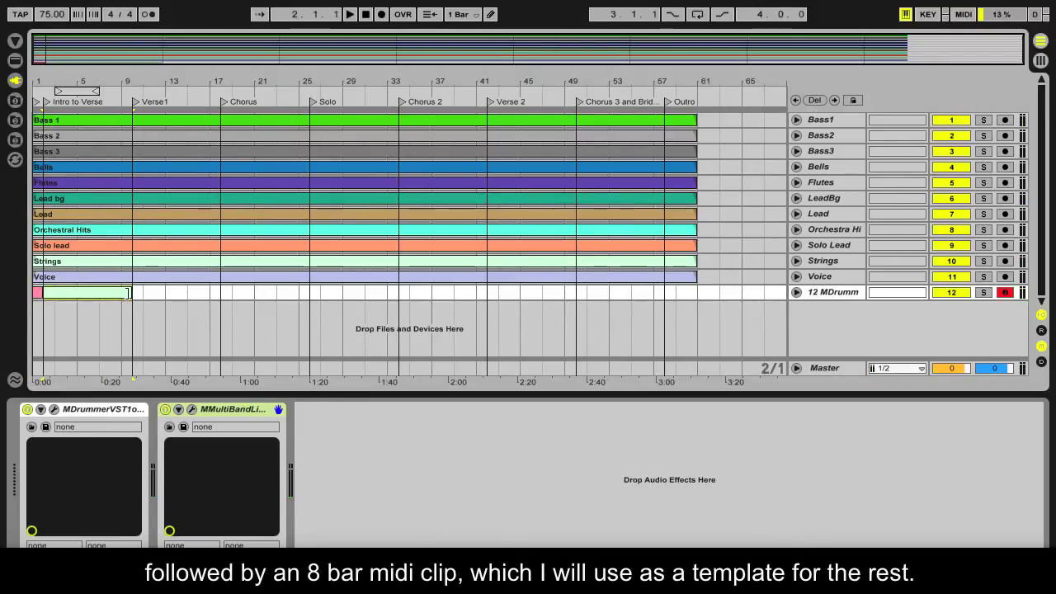
Step: Draw a C-2 note at the start of the one-bar clip and a C-1 note at the start of the eight-bar clip
double_click(37, 296)
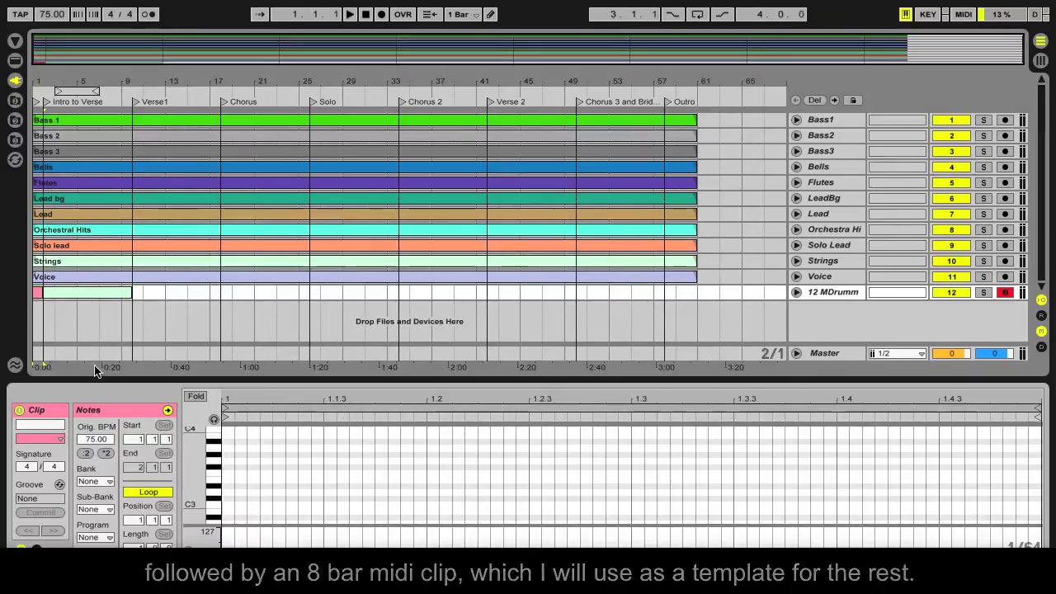
double_click(228, 519)
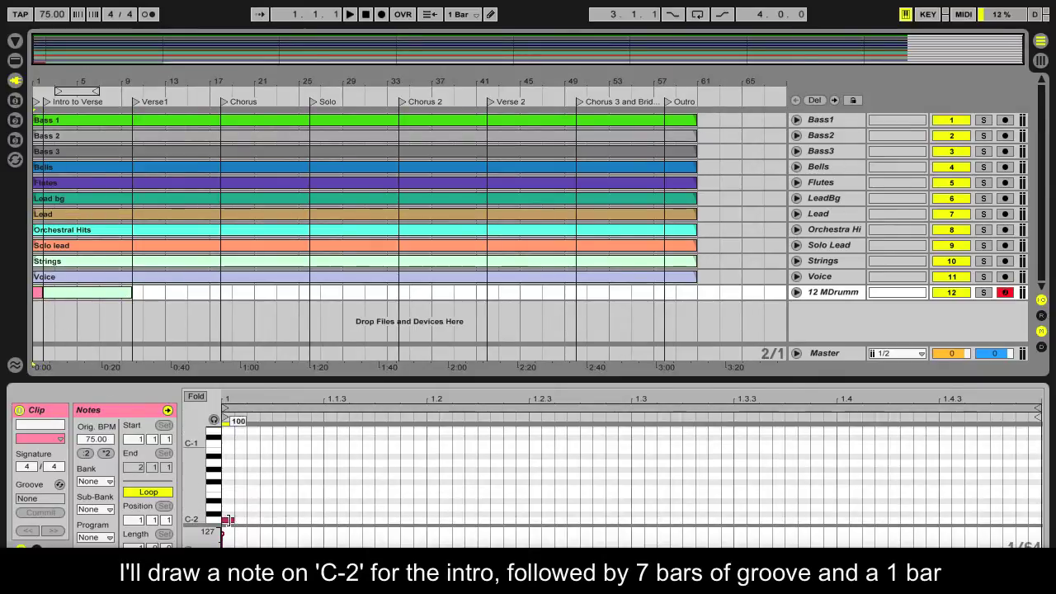
key(ctrl+shift+m)
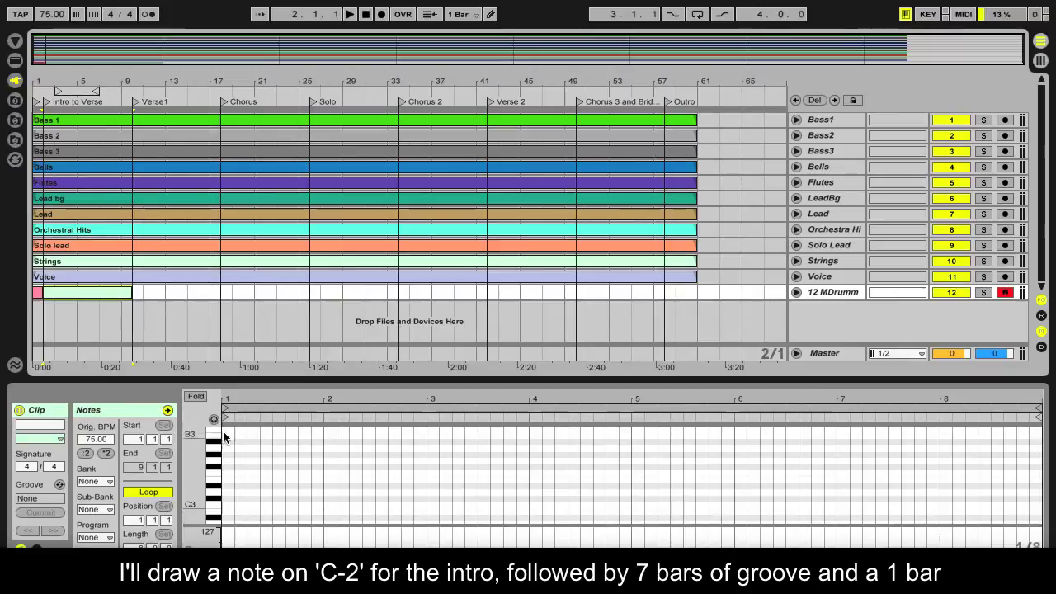
double_click(227, 444)
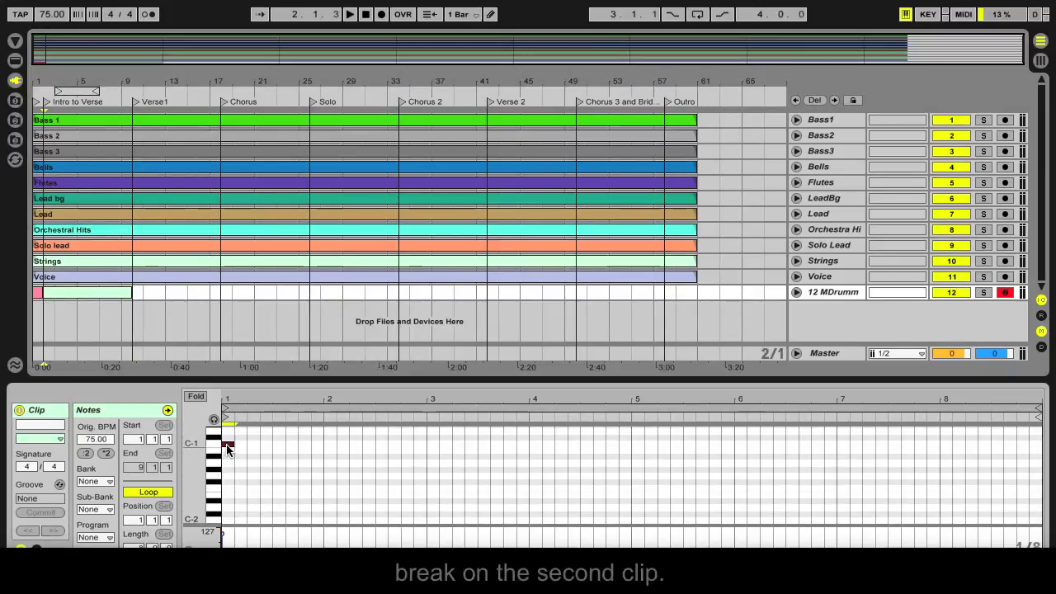
Step: Repeat the C-1 note on every bar of the eight-bar clip and raise the bar 8 note one octave to C0
key(ctrl+d)
key(ctrl+d)
key(ctrl+d)
key(ctrl+d)
key(ctrl+d)
key(ctrl+d)
key(ctrl+d)
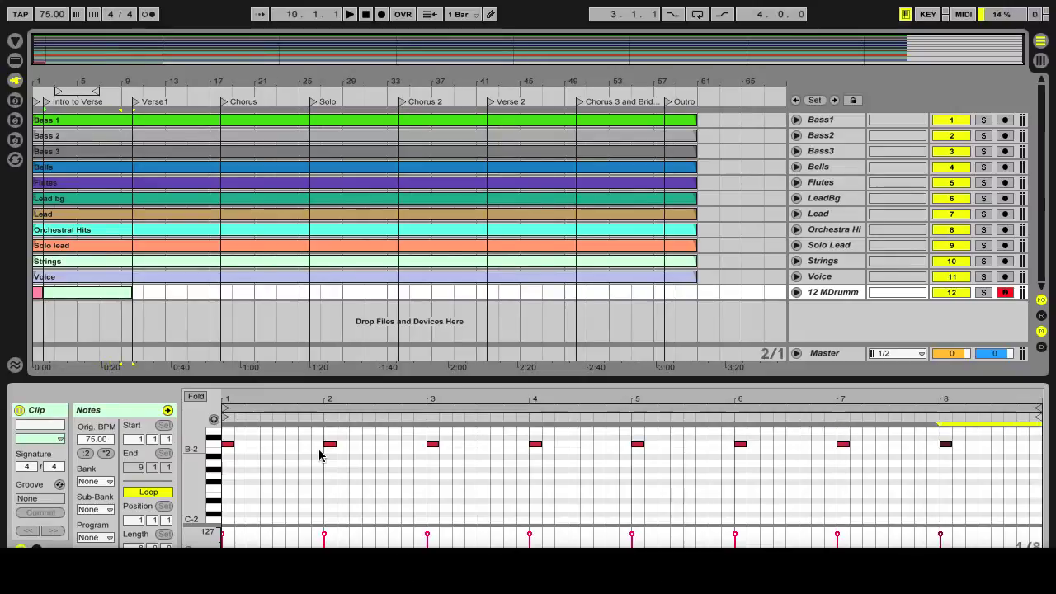
key(shift+Up)
Step: Duplicate the eight-bar drum clip six times along the arrangement up to the Outro locator
click(118, 294)
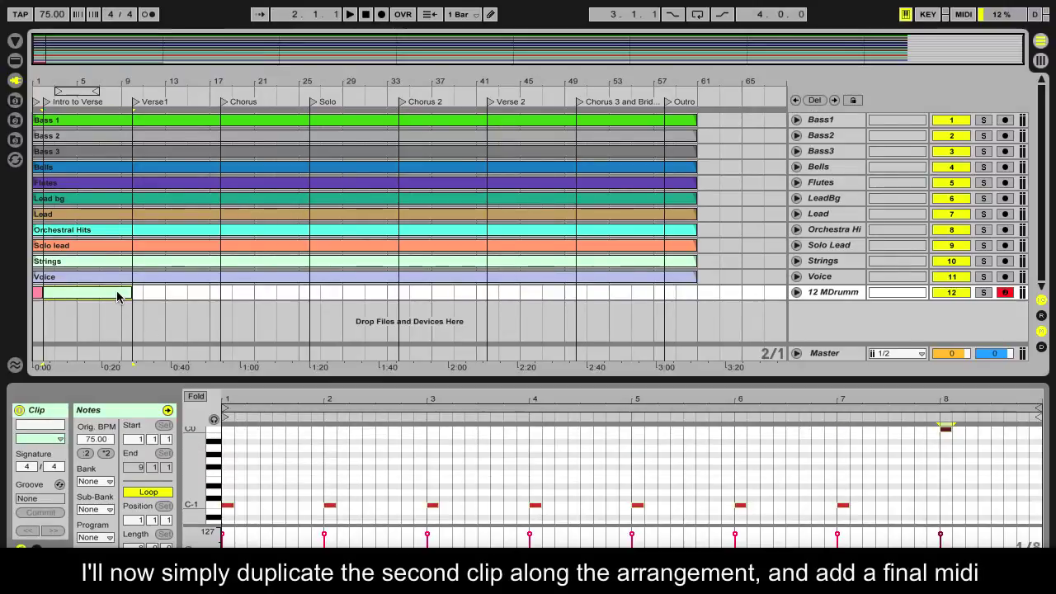
key(ctrl+d)
key(ctrl+d)
key(ctrl+d)
key(ctrl+d)
key(ctrl+d)
key(ctrl+d)
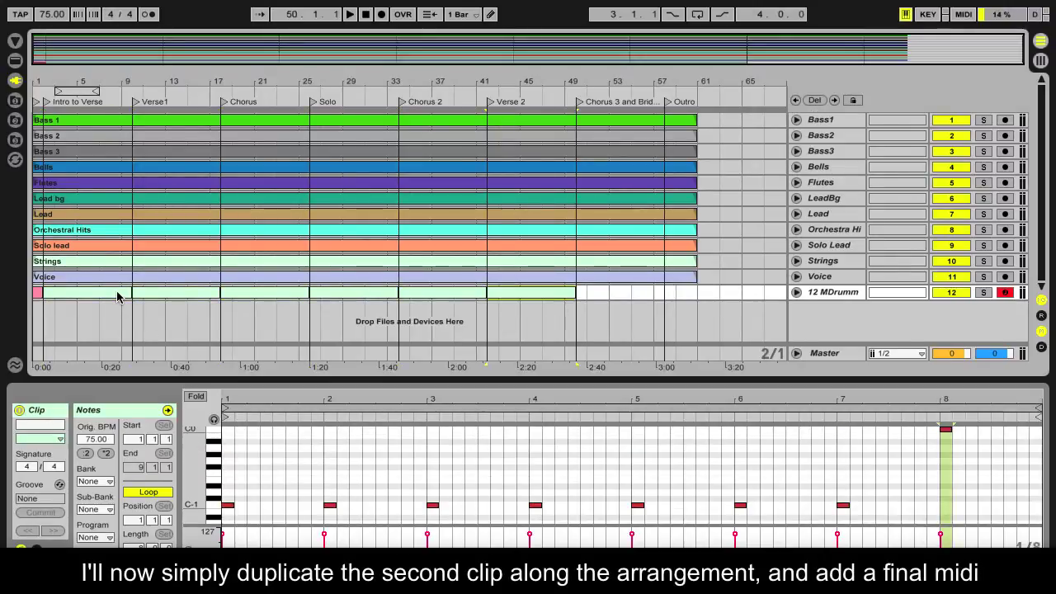
Step: Insert a three-bar MIDI clip at the Outro on the MDrummer track and draw a C2 note at its start
drag(665, 293, 679, 297)
key(ctrl+shift+m)
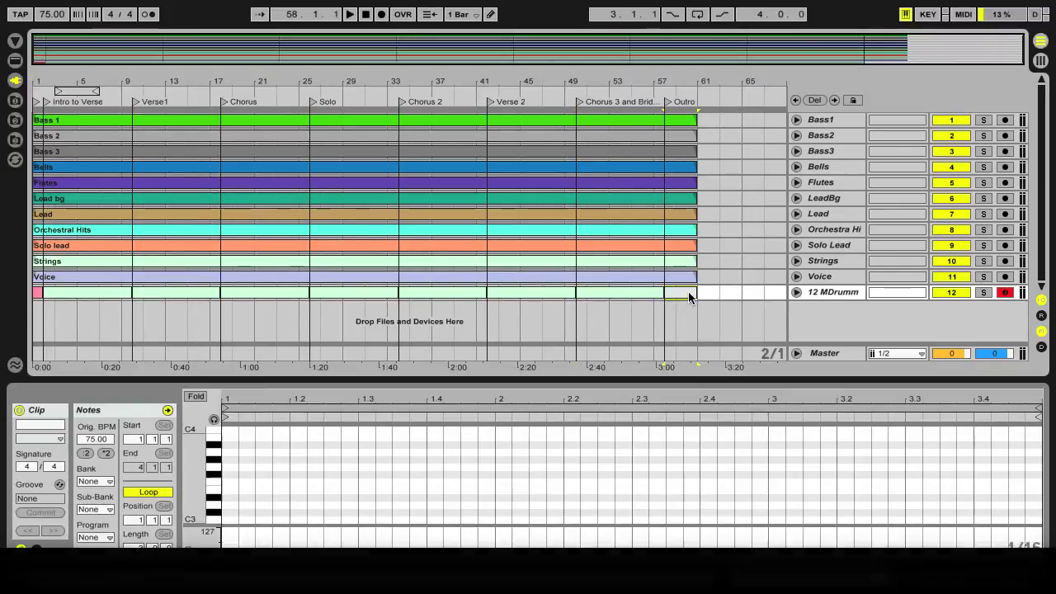
scroll(313, 470, down, 4)
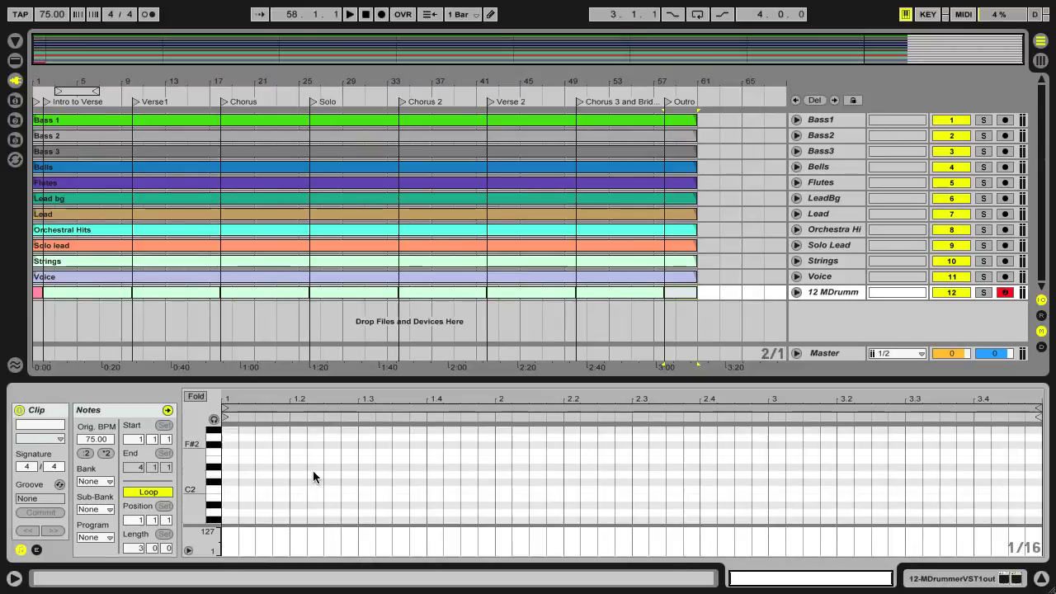
double_click(234, 490)
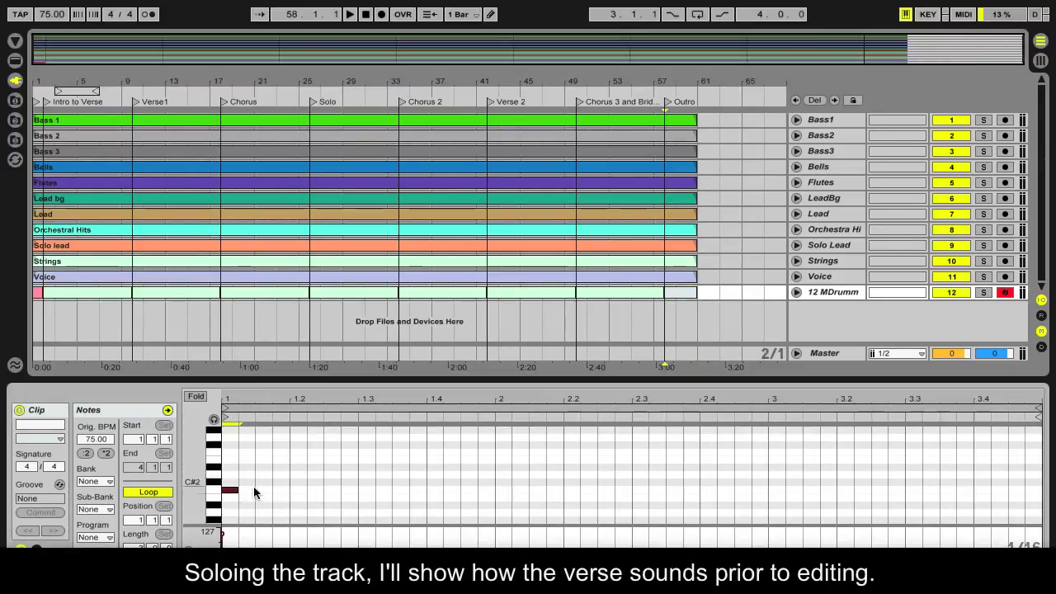
Step: Solo the MDrummer track and listen to its Verse 1 clip
click(984, 292)
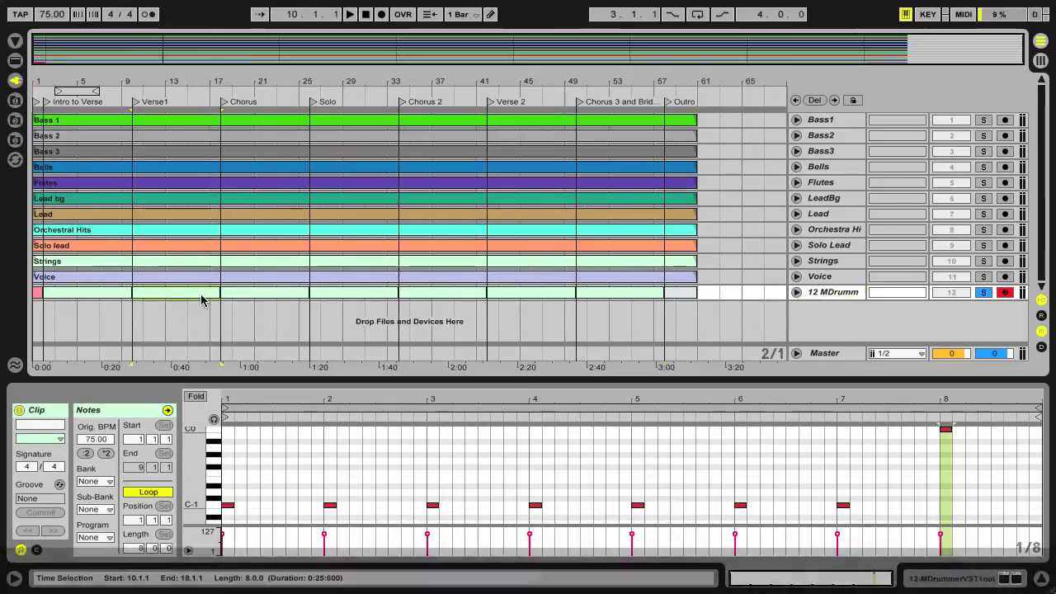
click(278, 462)
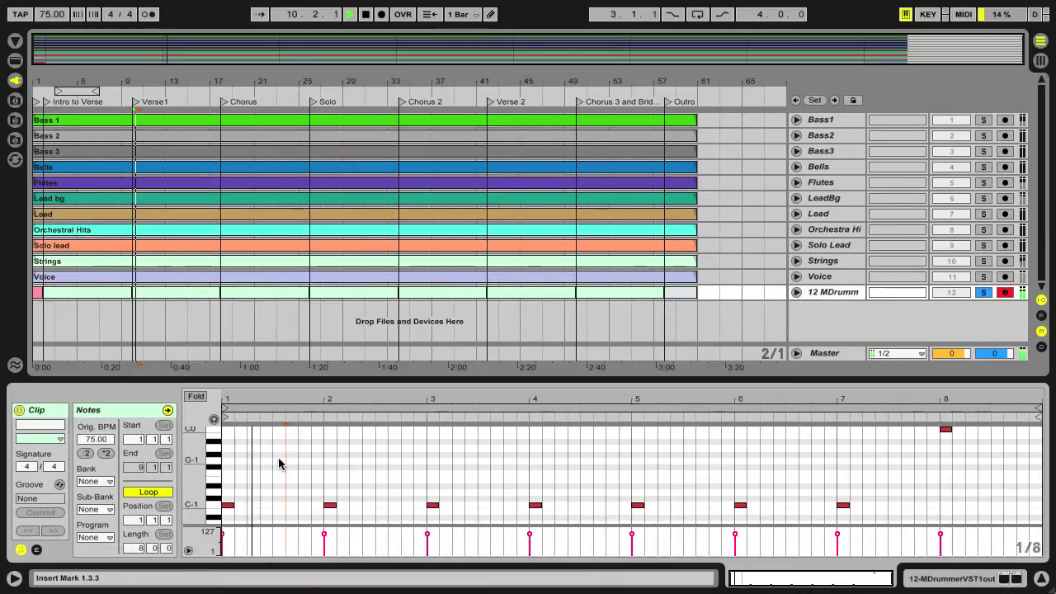
key(space)
Step: Transpose all notes of the Verse 1 drum clip up three semitones and listen to the new groove
key(ctrl+a)
key(Up)
key(Up)
key(Up)
key(space)
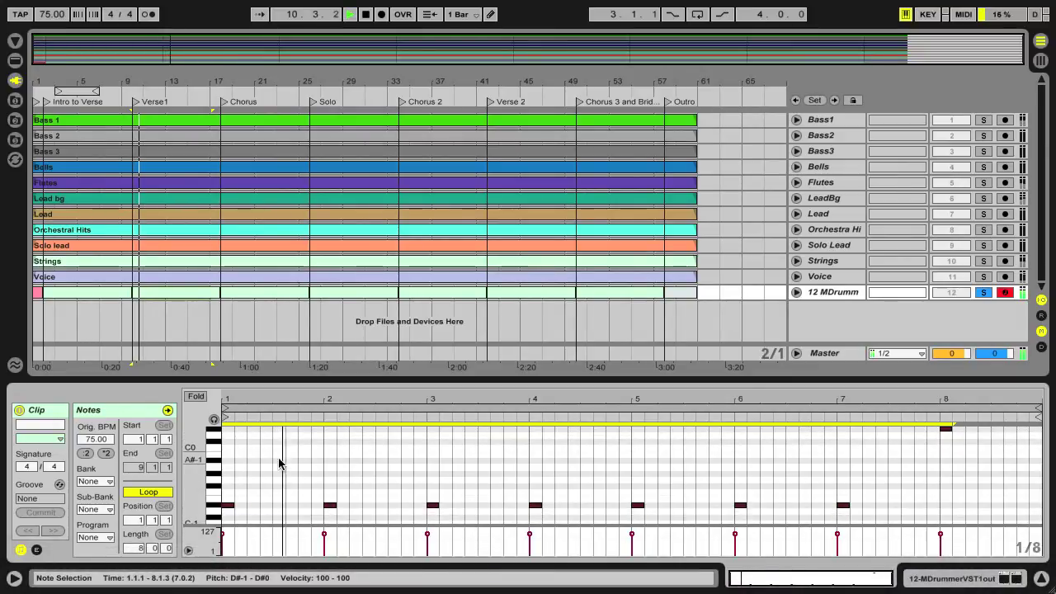
key(space)
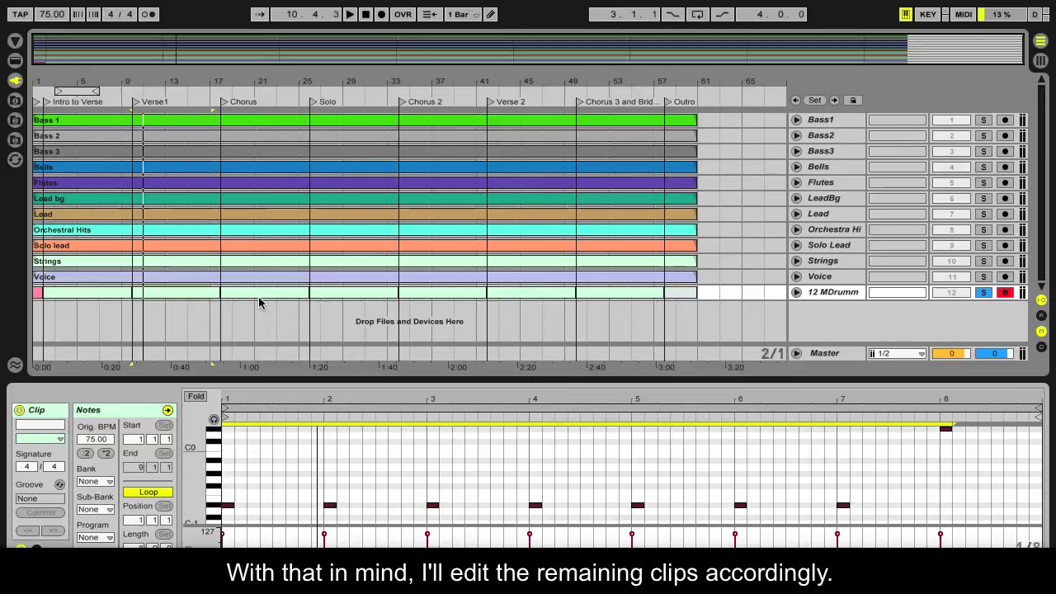
Step: Transpose all notes of the first Chorus drum clip up eight semitones
click(328, 461)
key(ctrl+a)
key(Up)
key(Up)
key(Up)
key(Up)
key(Up)
key(Up)
key(Up)
key(Up)
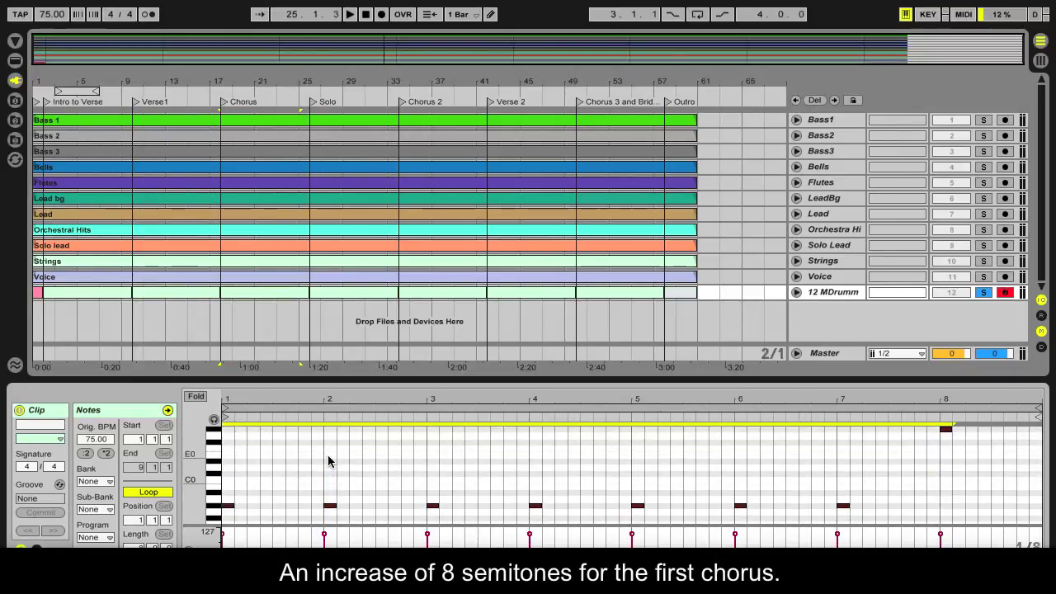
Step: Transpose all notes of the Solo section's drum clip up six semitones
click(334, 294)
click(355, 467)
key(ctrl+a)
key(Up)
key(Up)
key(Up)
key(Up)
key(Up)
key(Up)
key(Up)
key(Up)
key(Up)
key(Up)
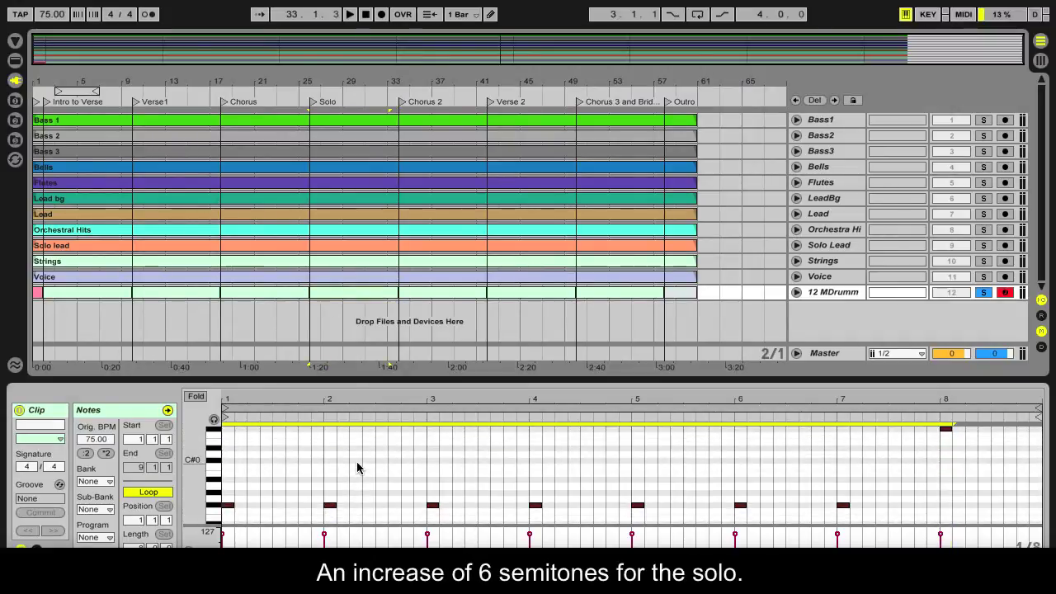
Step: Transpose all notes of the Chorus 2 drum clip up nine semitones
click(407, 293)
click(444, 448)
key(ctrl+a)
key(Up)
key(Up)
key(Up)
key(Up)
key(Up)
key(Up)
key(Up)
key(Up)
key(Up)
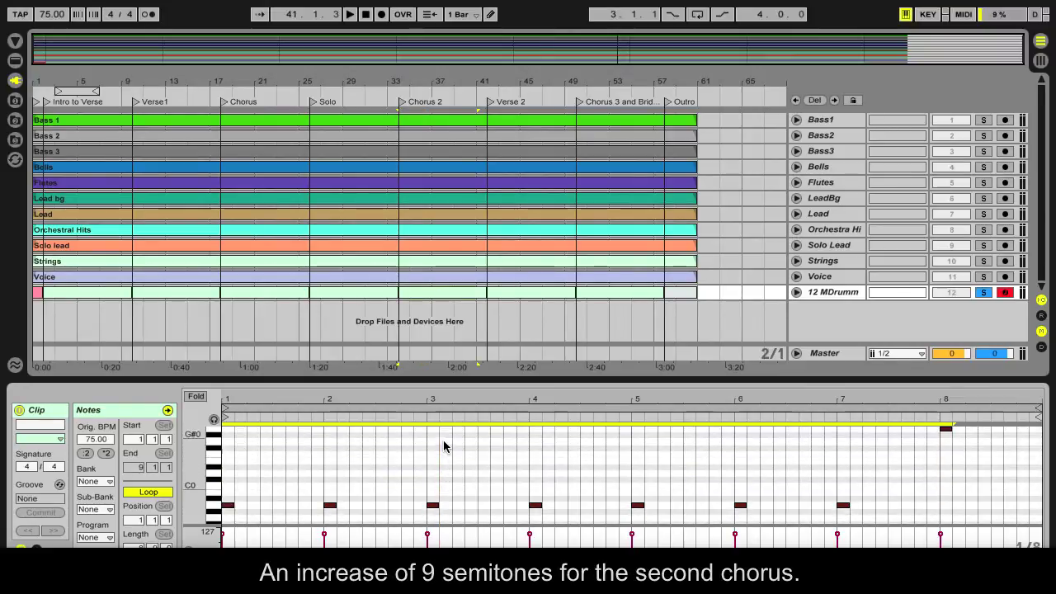
Step: Transpose all notes of the Verse 2 drum clip up four semitones
click(499, 294)
click(497, 459)
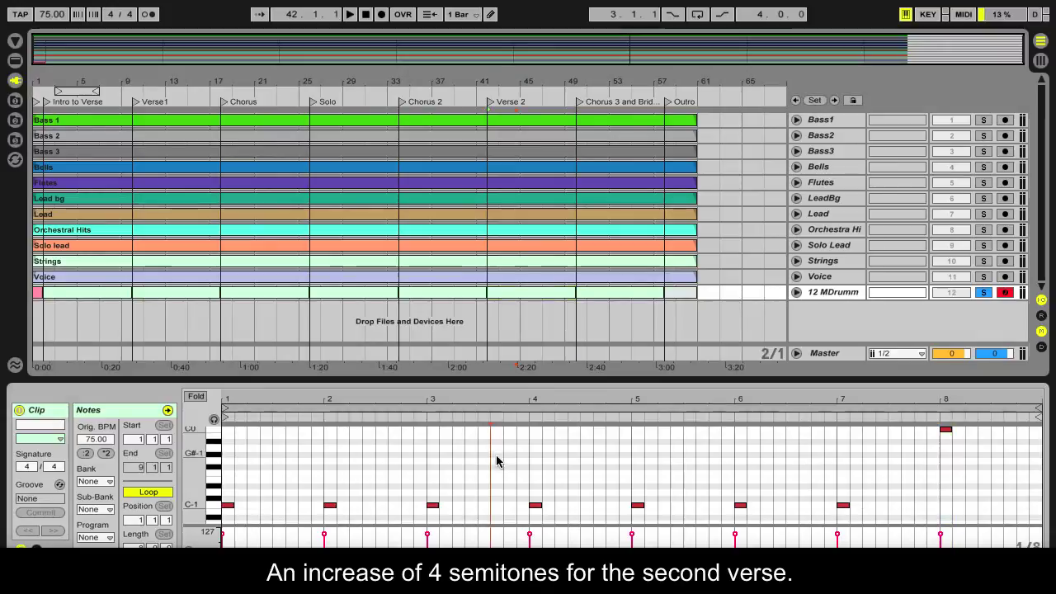
key(ctrl+a)
key(Up)
key(Up)
key(Up)
key(Up)
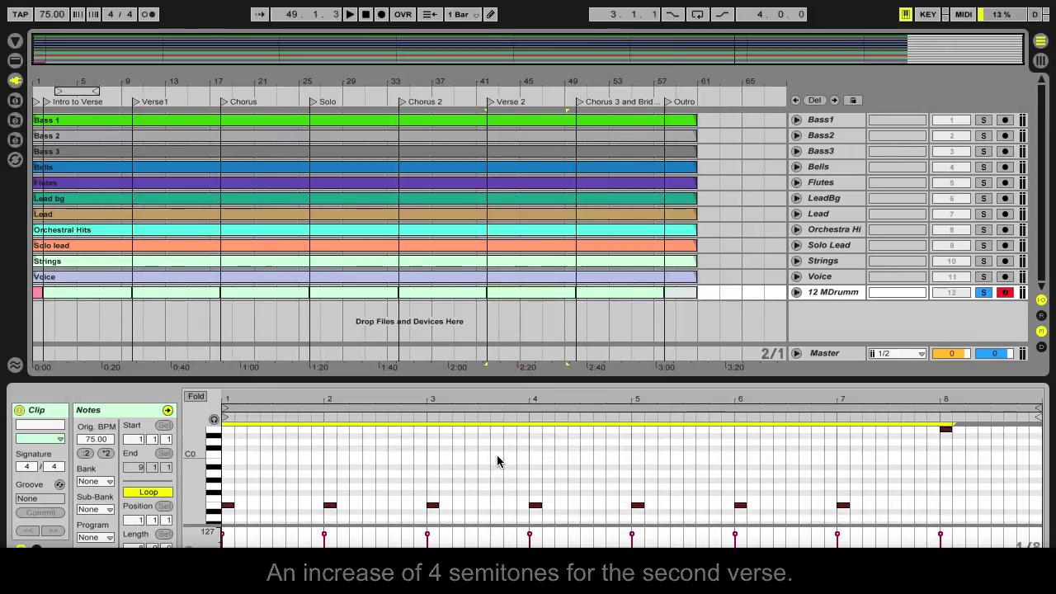
Step: Transpose all notes of the Chorus 3 and Bridge drum clip up ten semitones
click(583, 295)
click(587, 431)
key(ctrl+a)
key(Up)
key(Up)
key(Up)
key(Up)
key(Up)
key(Up)
key(Up)
key(Up)
key(Up)
key(Up)
key(Up)
key(Up)
key(Up)
key(Up)
key(Up)
key(Up)
key(Up)
key(Up)
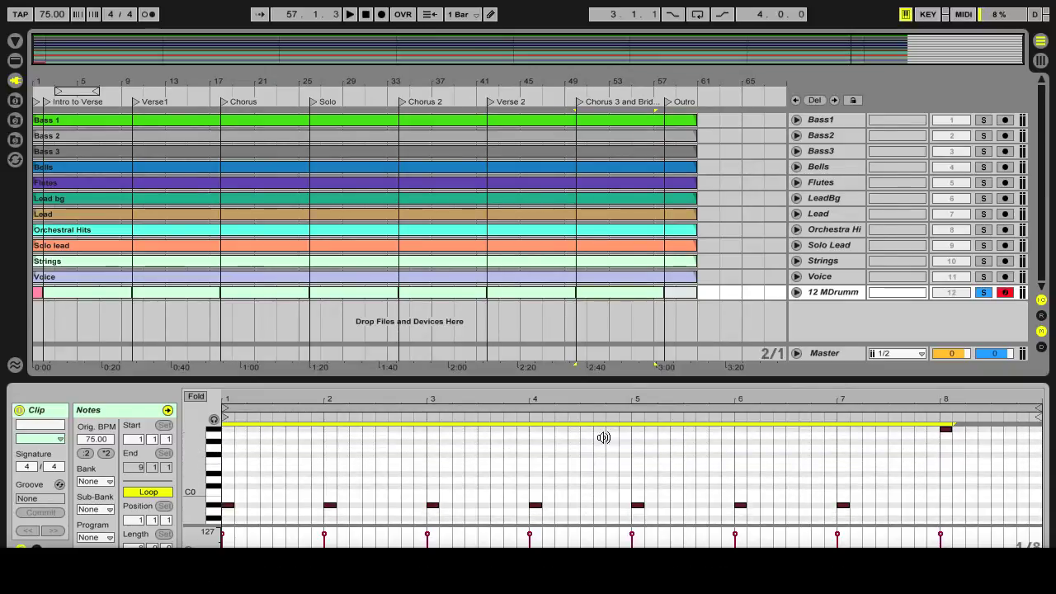
Step: Raise the pitch of the note in the Outro drum clip
click(668, 292)
key(space)
key(ctrl+a)
key(Up)
key(Up)
key(Up)
key(Up)
key(Up)
key(Up)
key(Up)
key(Up)
key(Up)
key(Up)
key(Up)
key(Up)
key(Up)
Step: Add a stop note half a bar into the Chorus drum clip and raise it four octaves to G#3
click(264, 294)
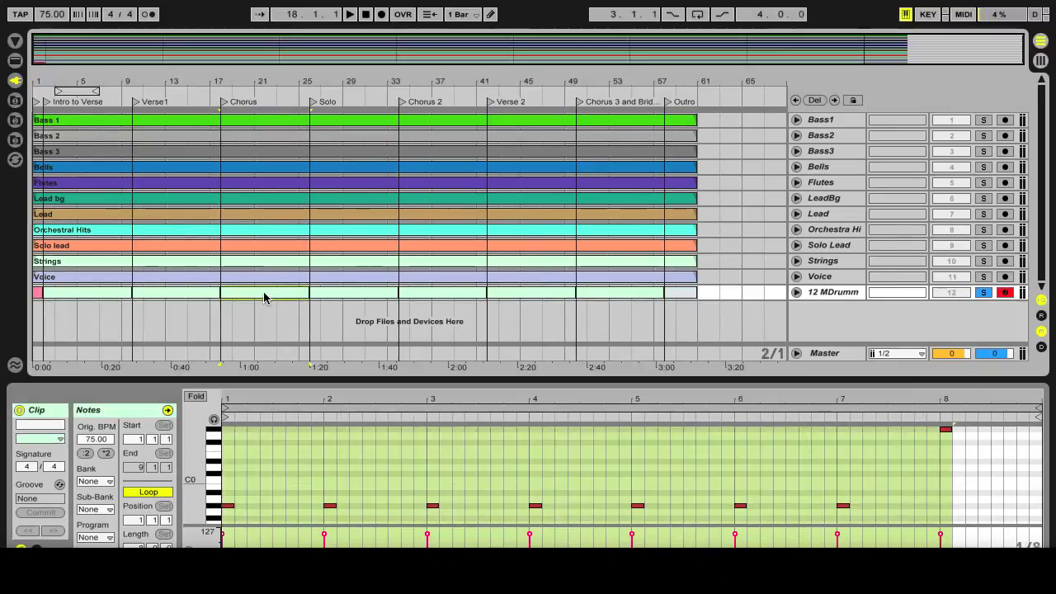
double_click(278, 506)
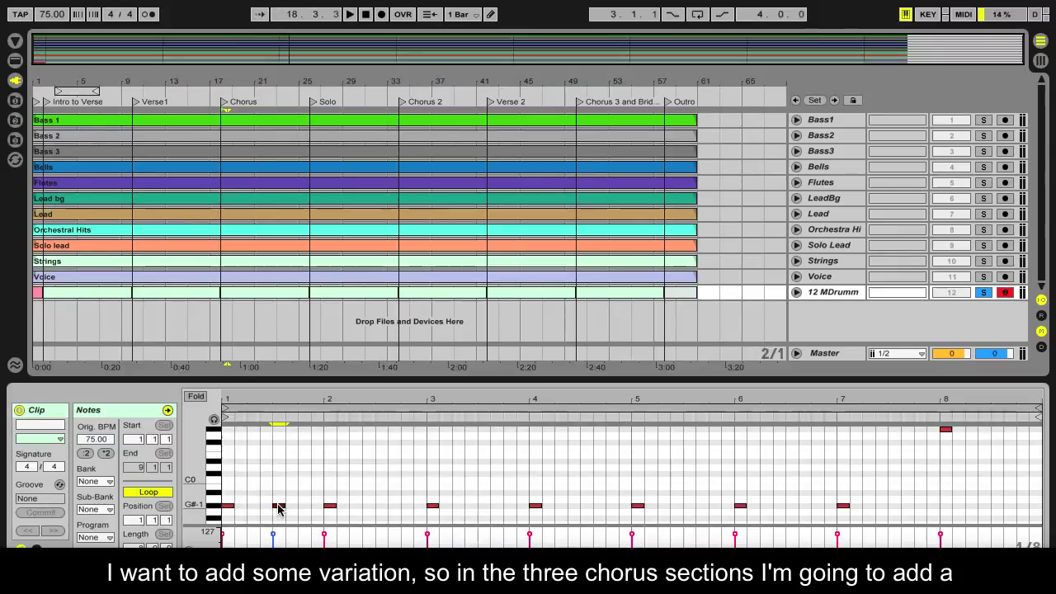
scroll(278, 510, up, 5)
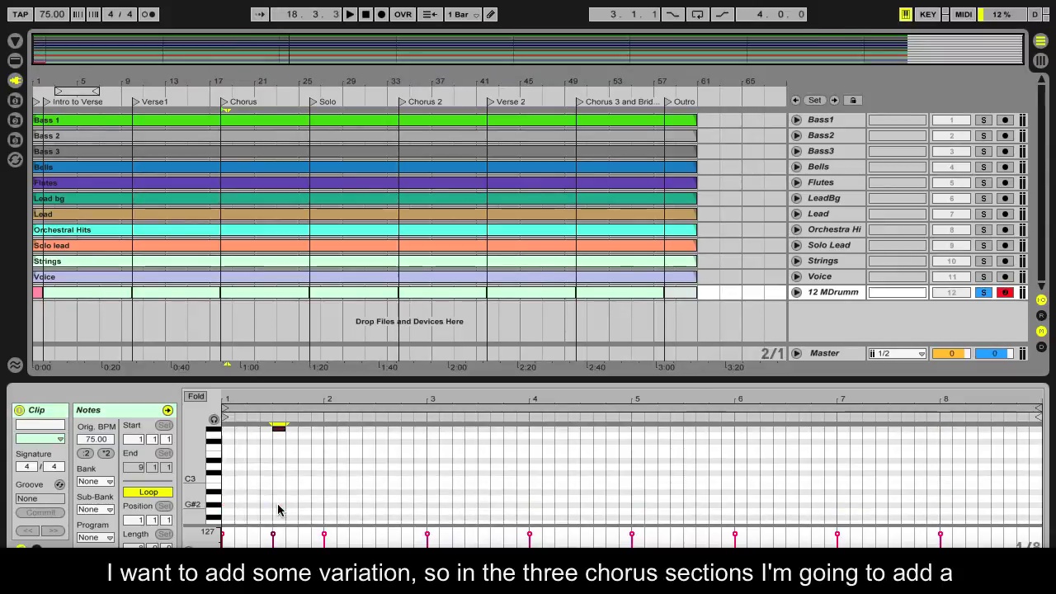
scroll(278, 510, down, 5)
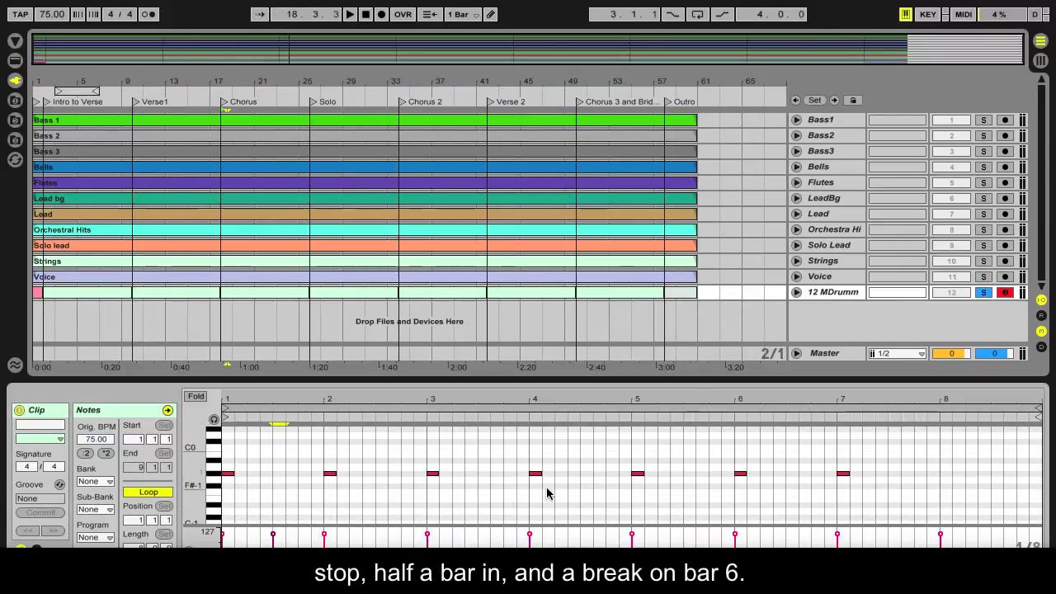
Step: Raise the bar 6 note of the Chorus drum clip one octave to G#0 for a break
drag(690, 465, 766, 493)
key(shift+Up)
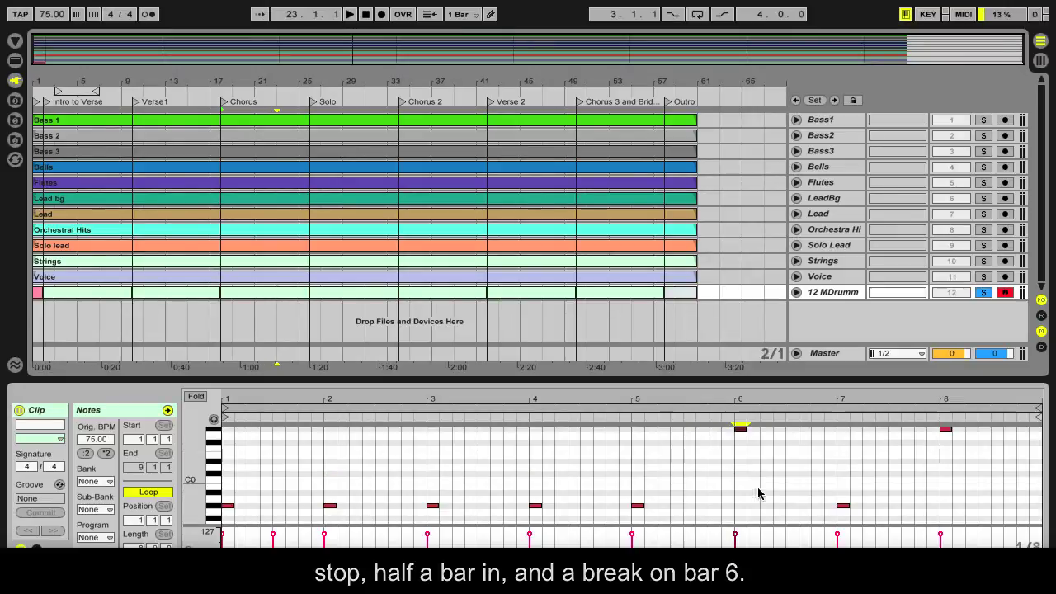
key(ctrl+z)
key(ctrl+a)
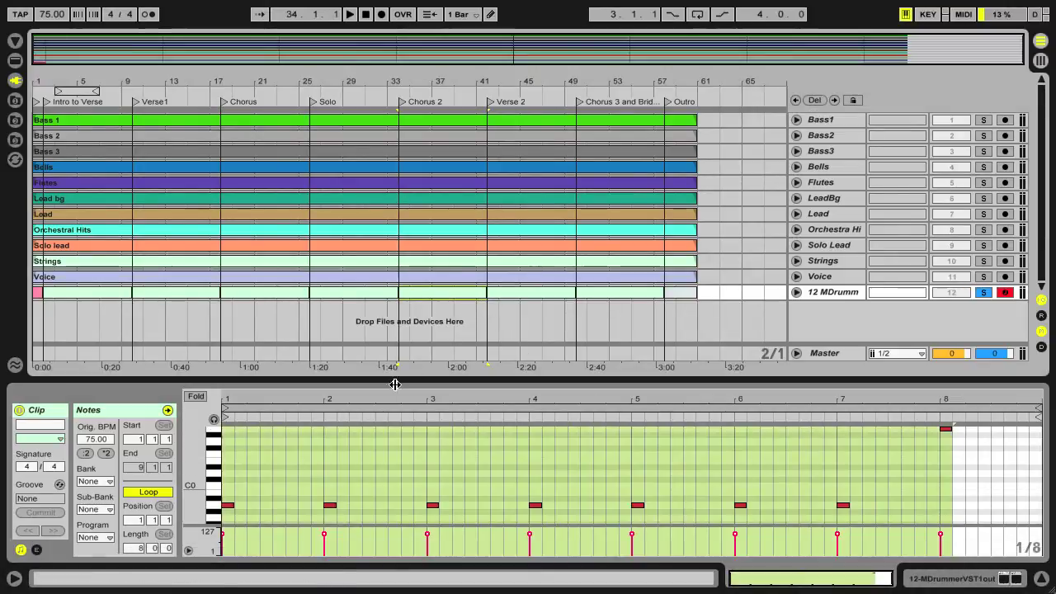
Step: Add a stop note half a bar into the Chorus 2 drum clip and raise it four octaves to A3
click(281, 504)
double_click(281, 502)
key(shift+Up)
key(shift+Up)
key(shift+Up)
key(shift+Up)
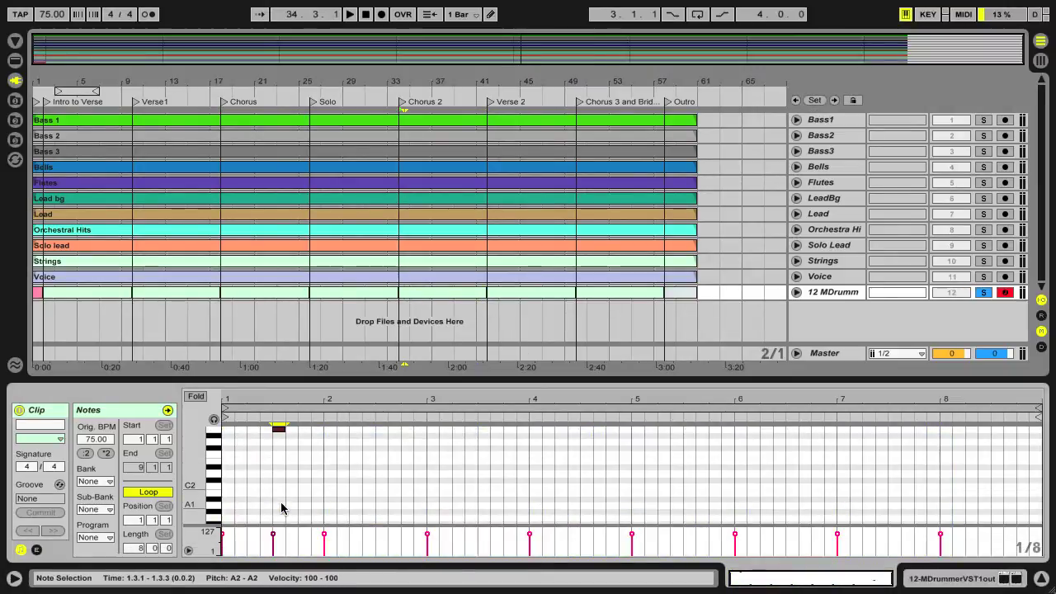
scroll(280, 508, down, 10)
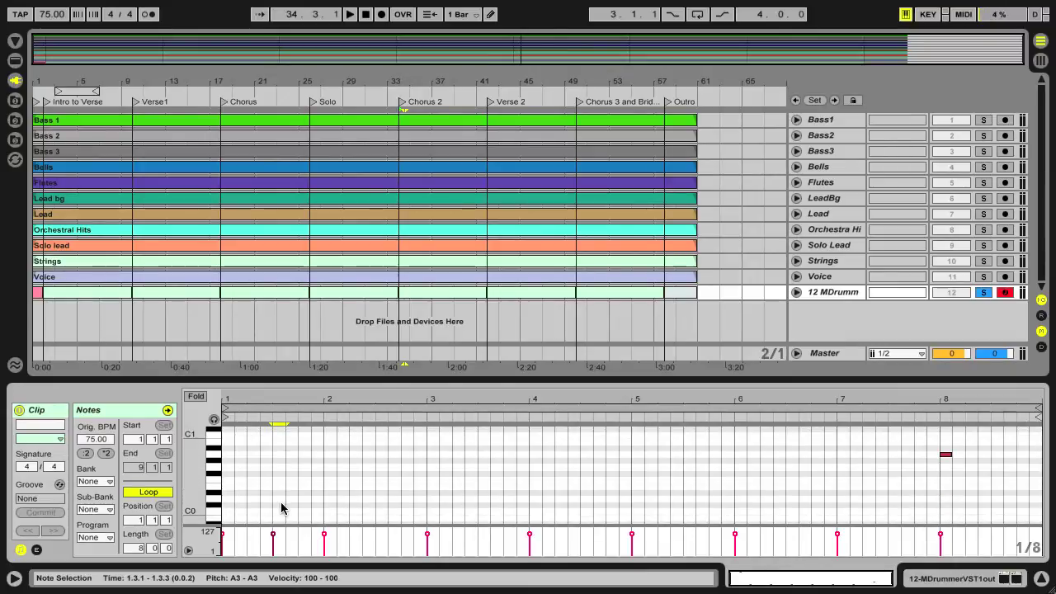
Step: Raise the bar 6 note of the Chorus 2 drum clip one octave to A0 for a break
drag(698, 499, 743, 520)
key(shift+Up)
key(ctrl+z)
key(ctrl+z)
key(ctrl+z)
key(ctrl+z)
key(ctrl+z)
key(ctrl+z)
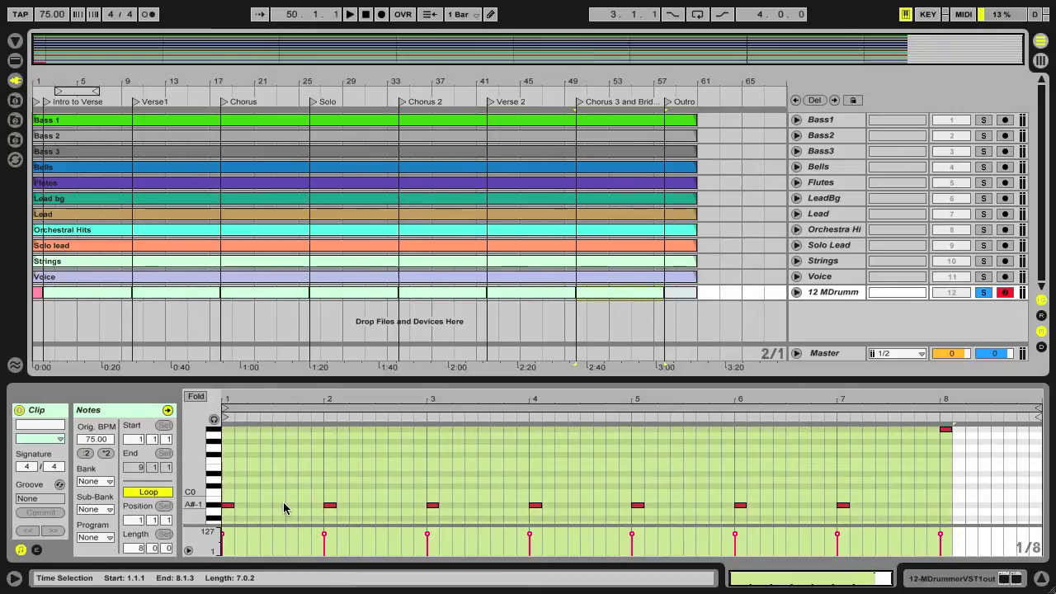
Step: Add an A#3 stop note half a bar into the Chorus 3 and Bridge drum clip and raise its bar 6 note to A#0
double_click(281, 505)
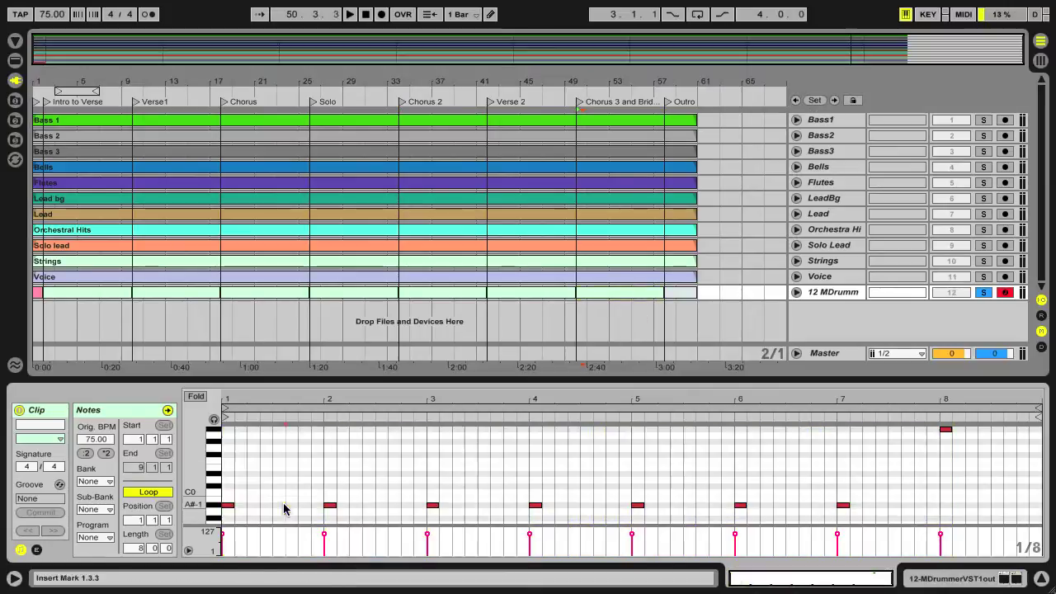
key(shift+Up)
key(shift+Up)
key(shift+Up)
key(shift+Up)
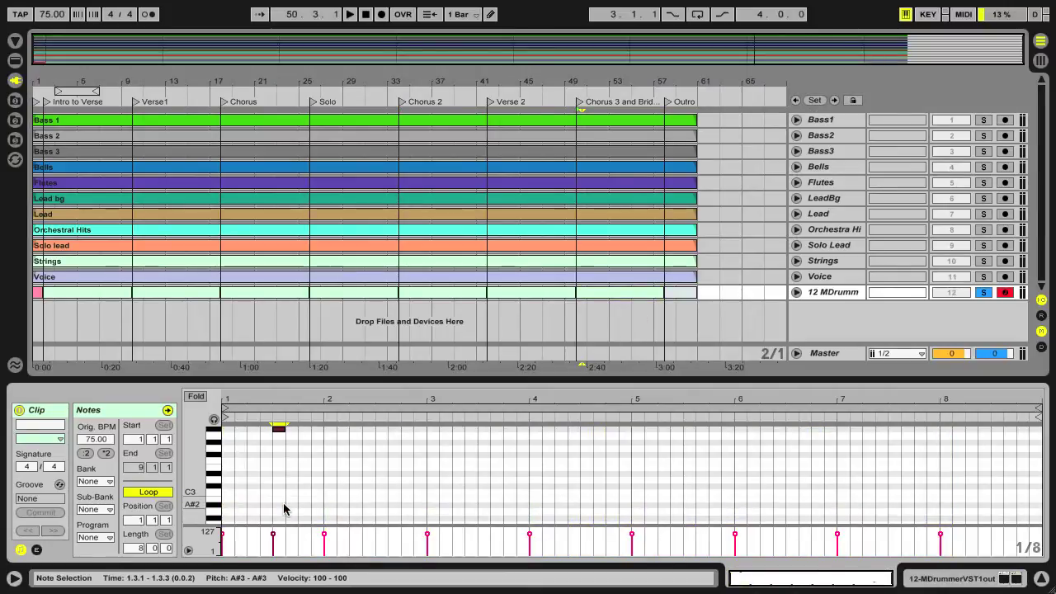
scroll(283, 506, down, 6)
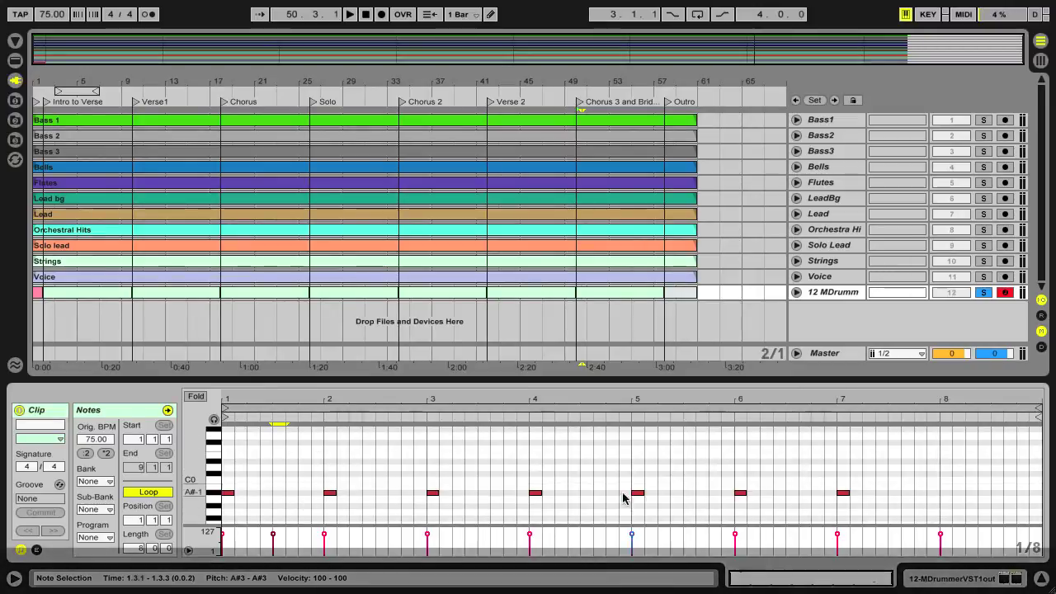
scroll(768, 511, up, 1)
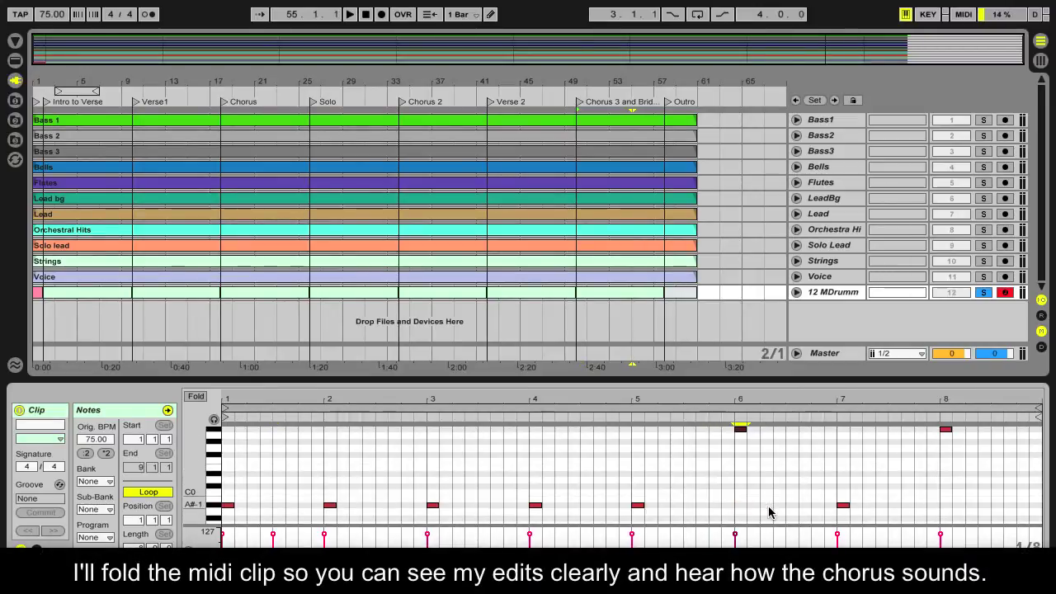
Step: Fold the Chorus drum clip to show only its used notes, play the chorus section, and unfold the clip
click(291, 292)
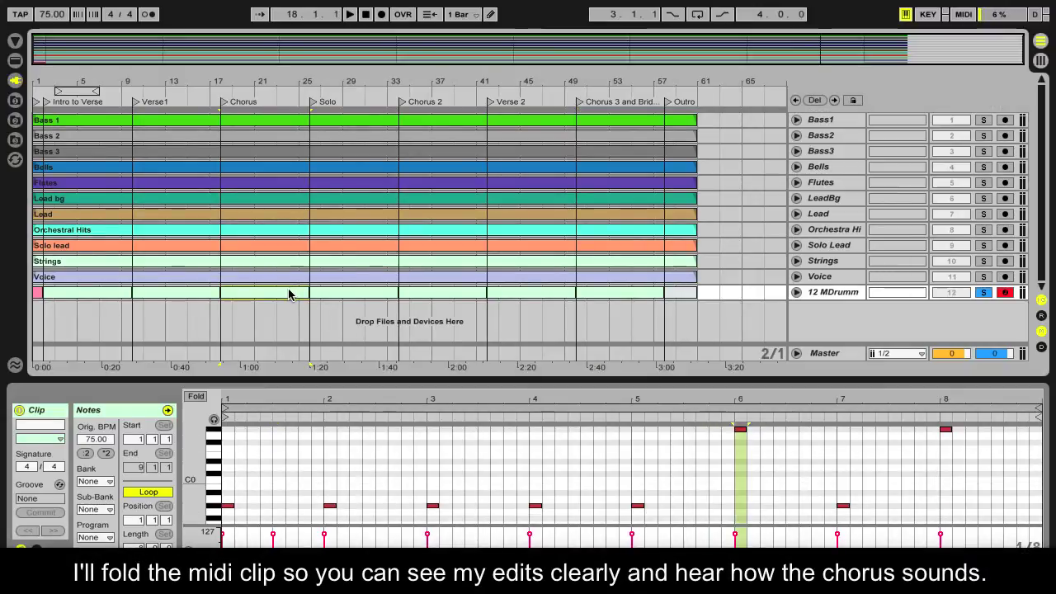
click(196, 397)
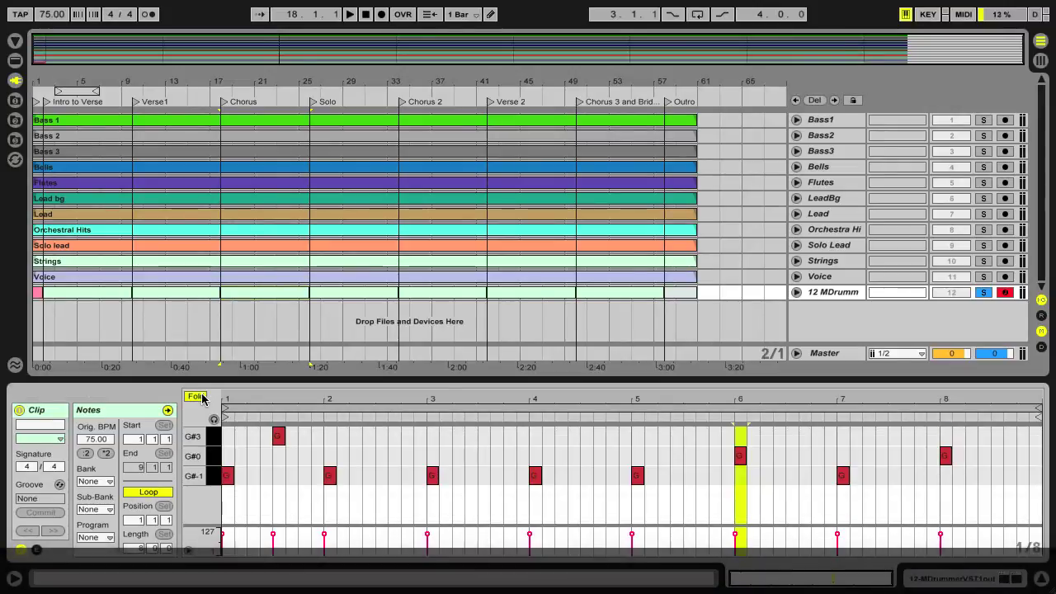
key(space)
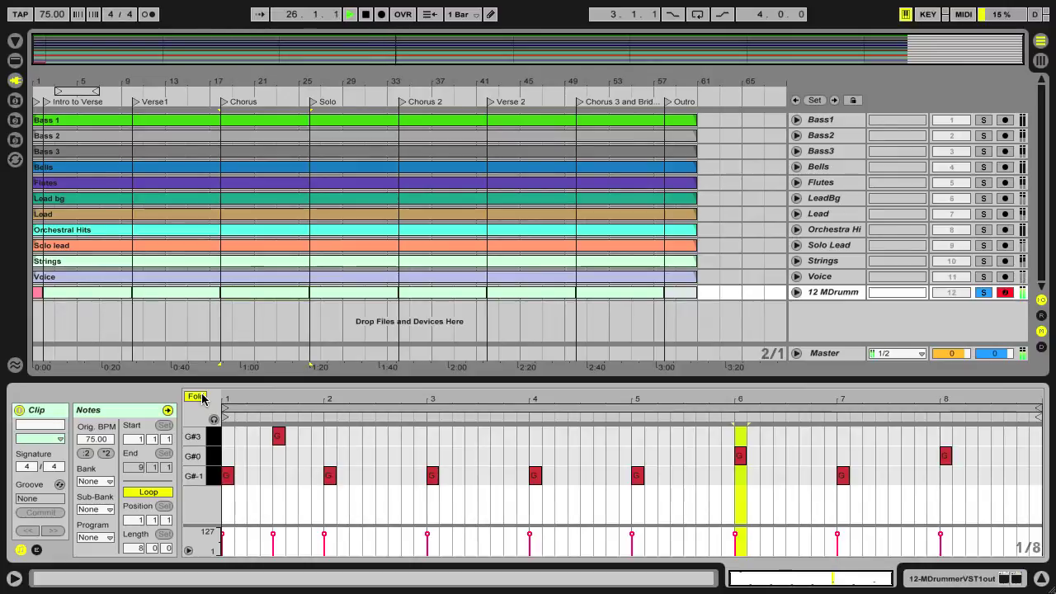
click(196, 397)
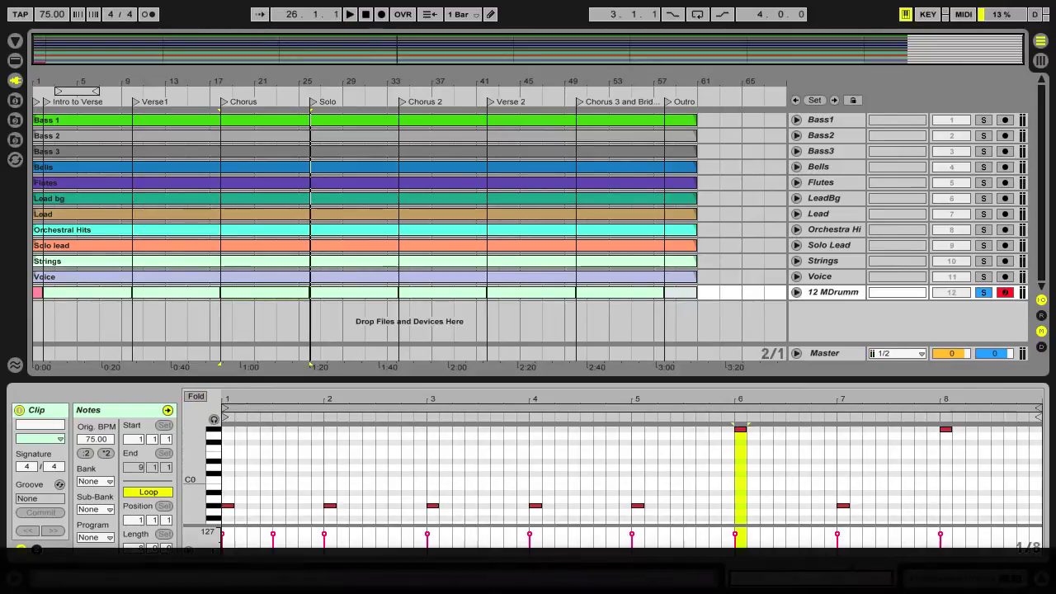
Step: Open the MDrummer plug-in window from the drum track's devices and show its additional rhythm properties
key(shift+Tab)
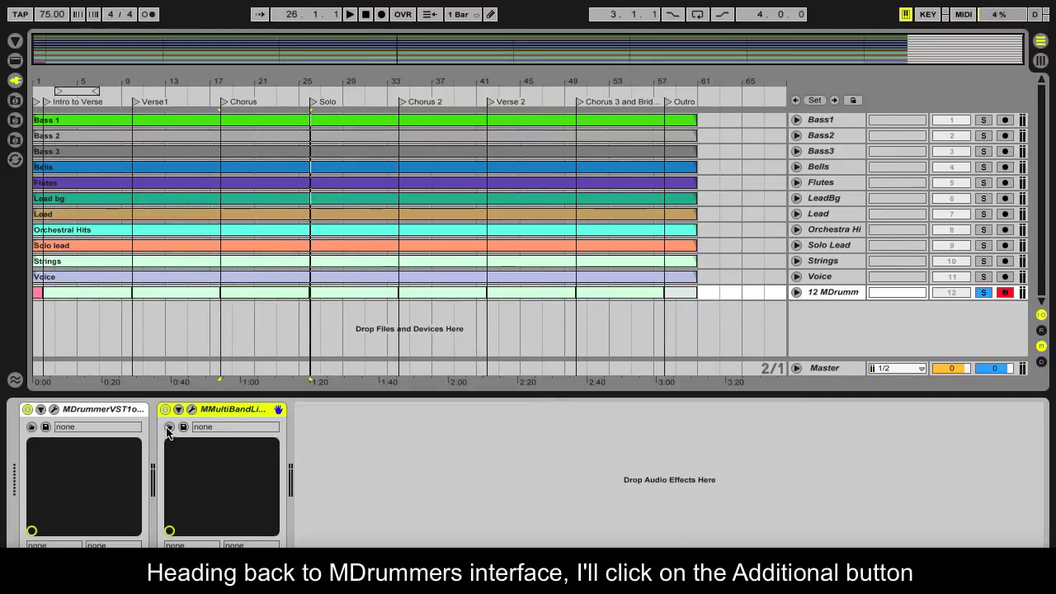
click(54, 409)
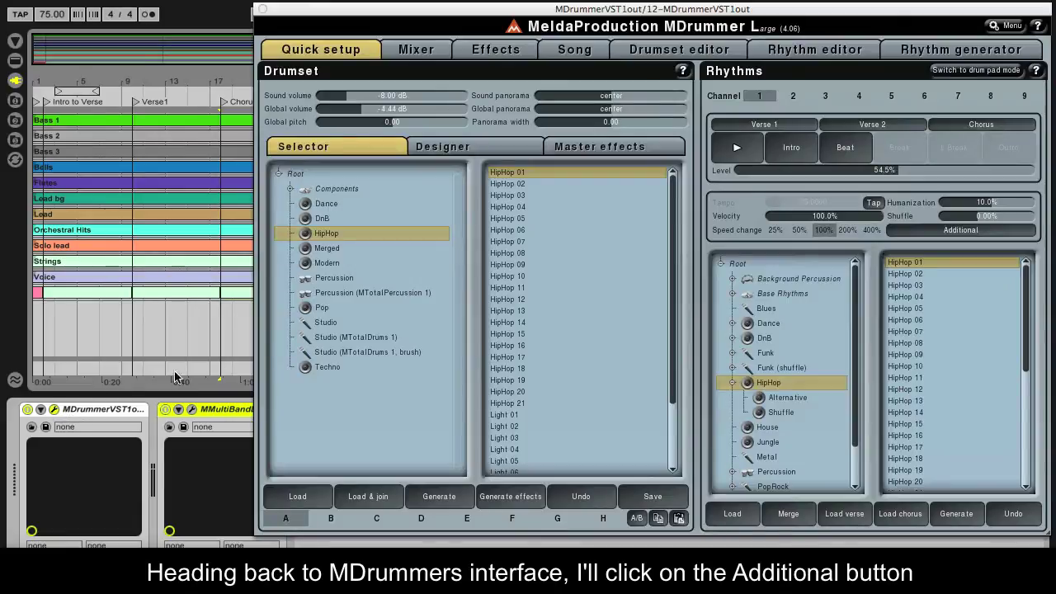
click(905, 234)
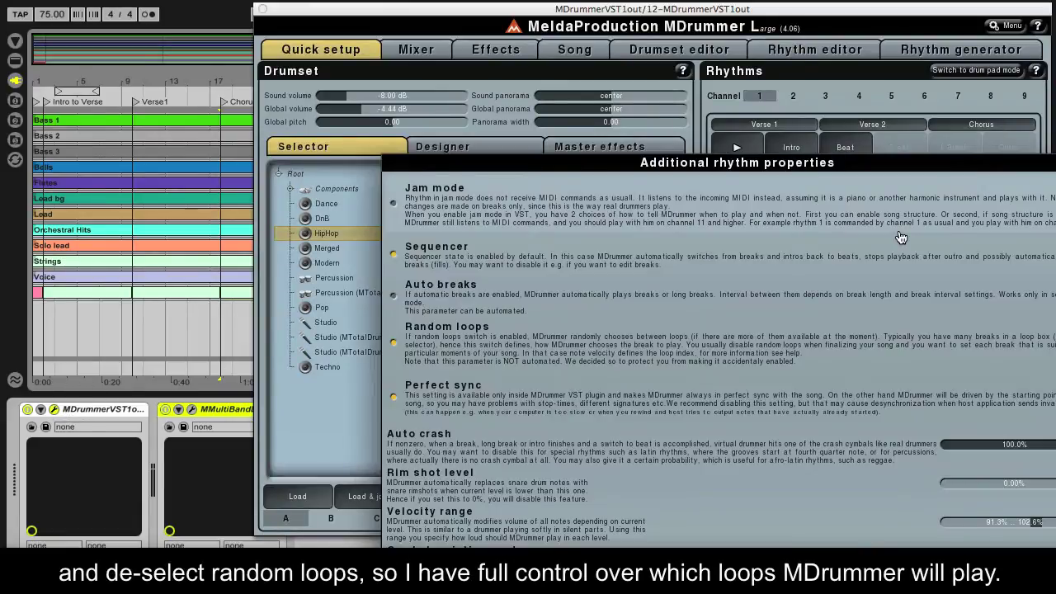
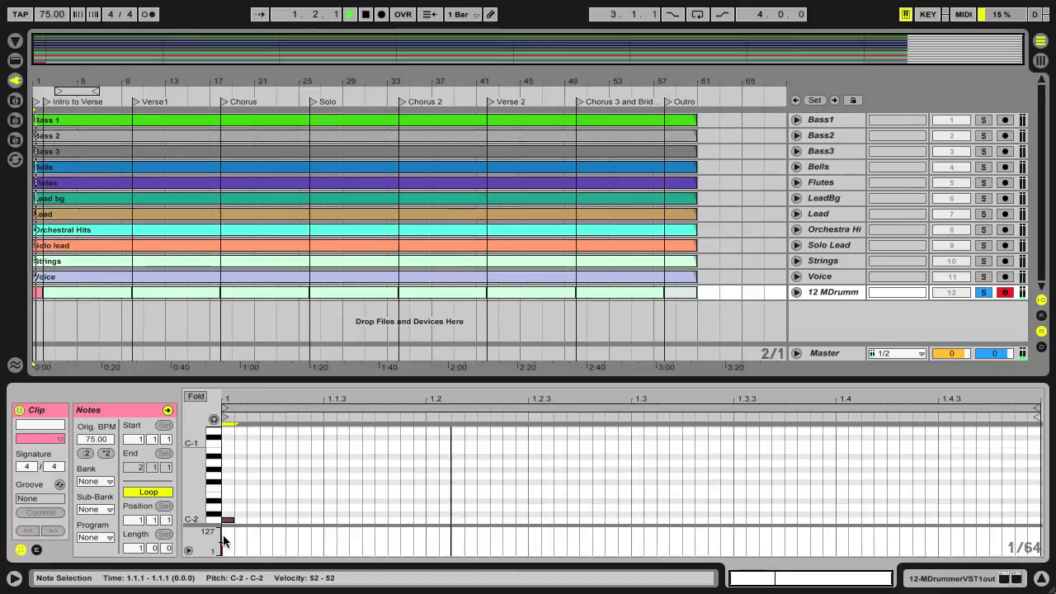
Step: Lower the velocity of the C-2 note in the intro drum clip to 34 and stop playback
drag(223, 540, 225, 547)
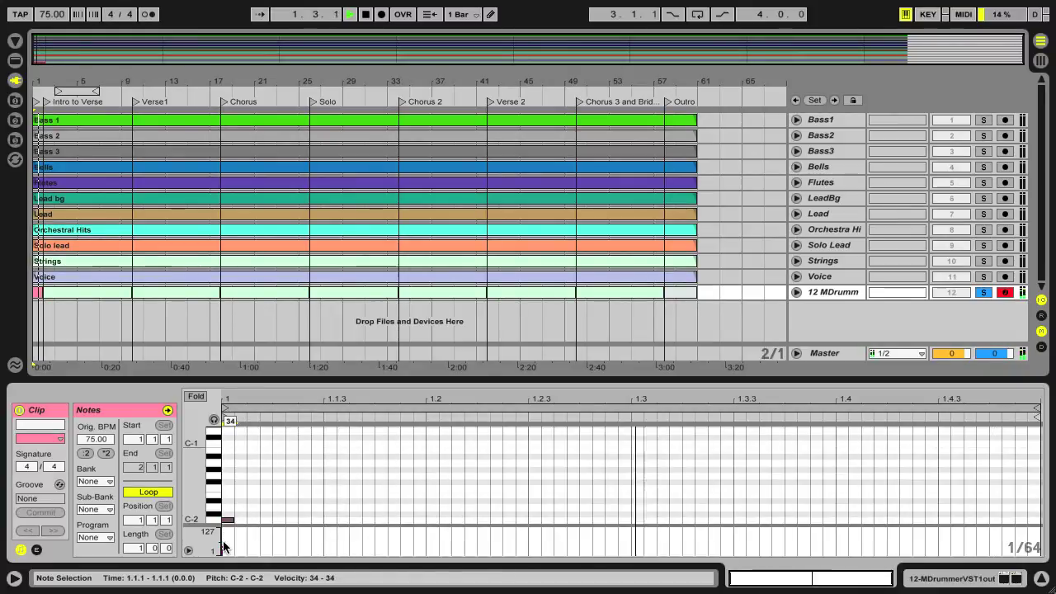
key(space)
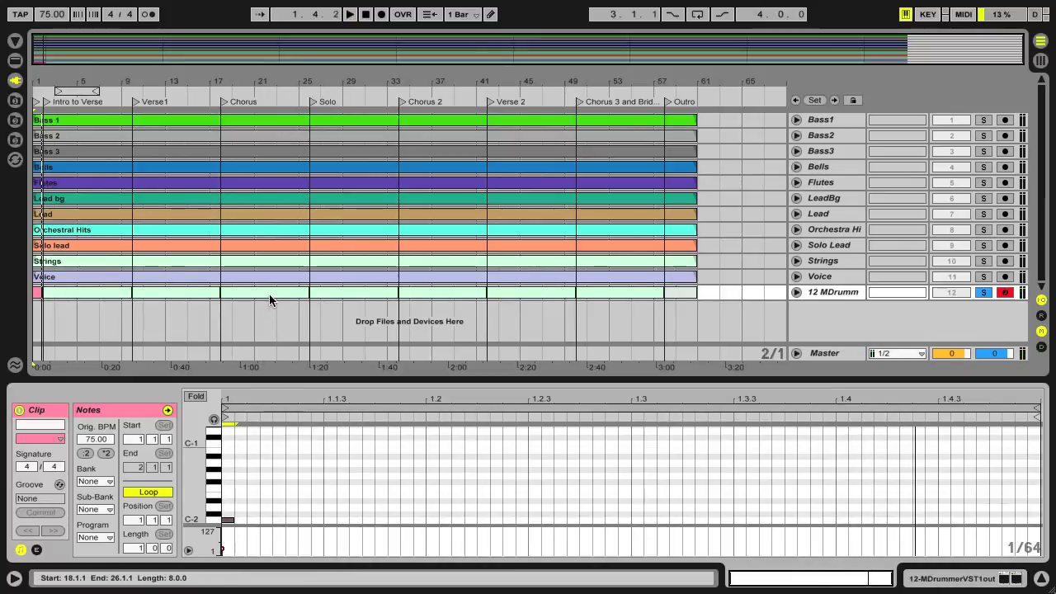
Step: Play the Chorus drum clip from just before bar 6 and lower its bar 8 break note's velocity to 41
click(269, 292)
click(665, 417)
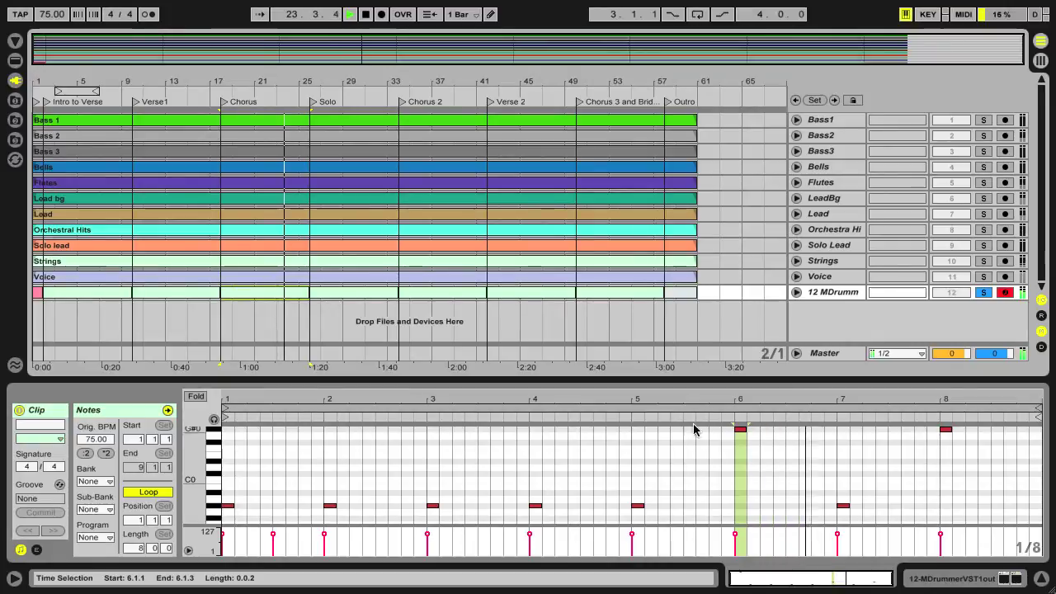
drag(939, 536, 941, 542)
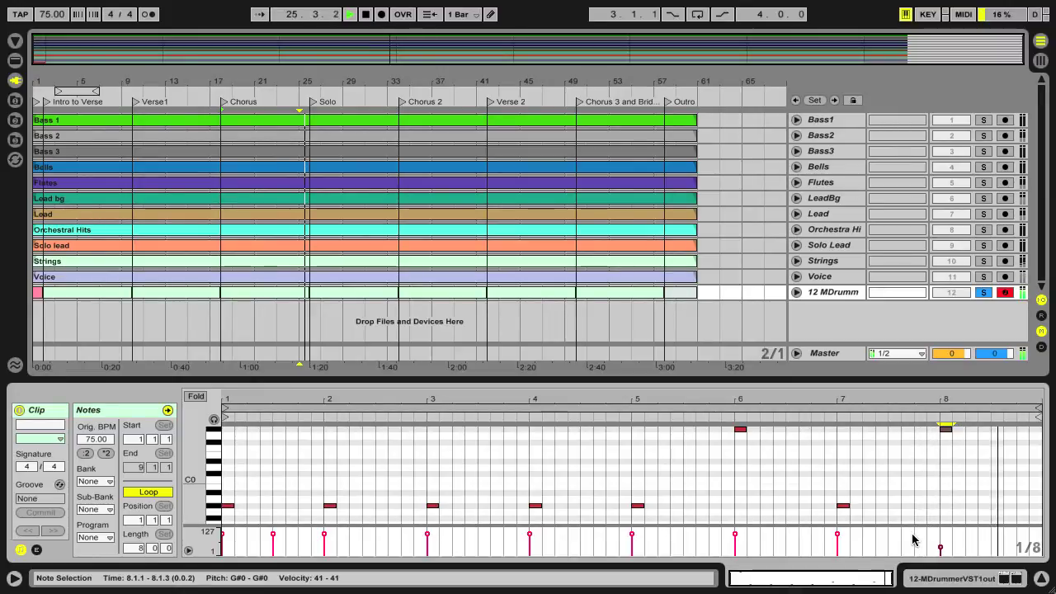
Step: In the Chorus 2 drum clip, set the break note velocities to 127 at bar 6 and 1 at bar 8
click(545, 320)
click(485, 293)
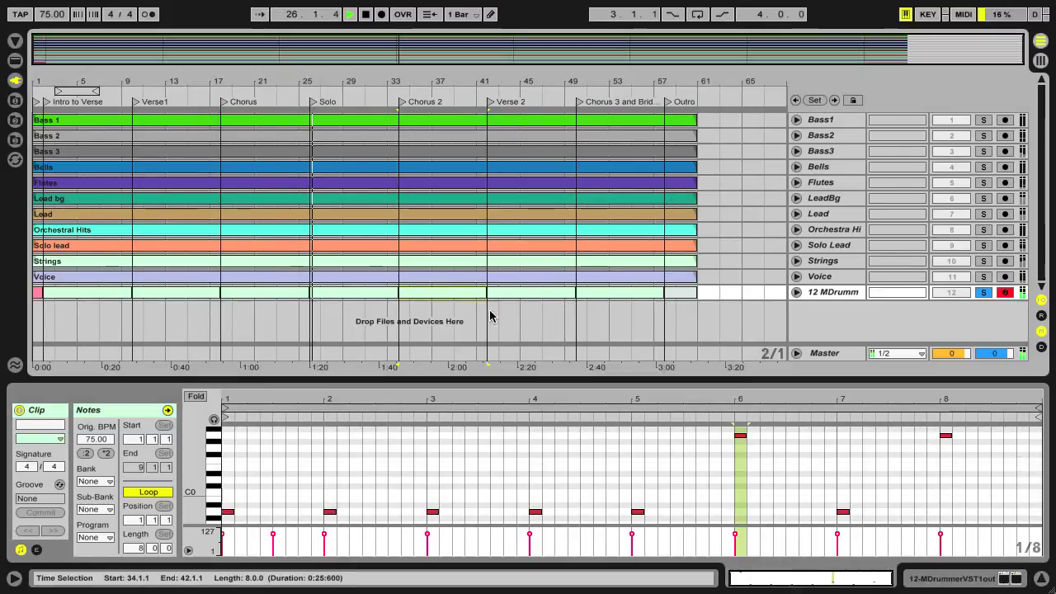
click(690, 417)
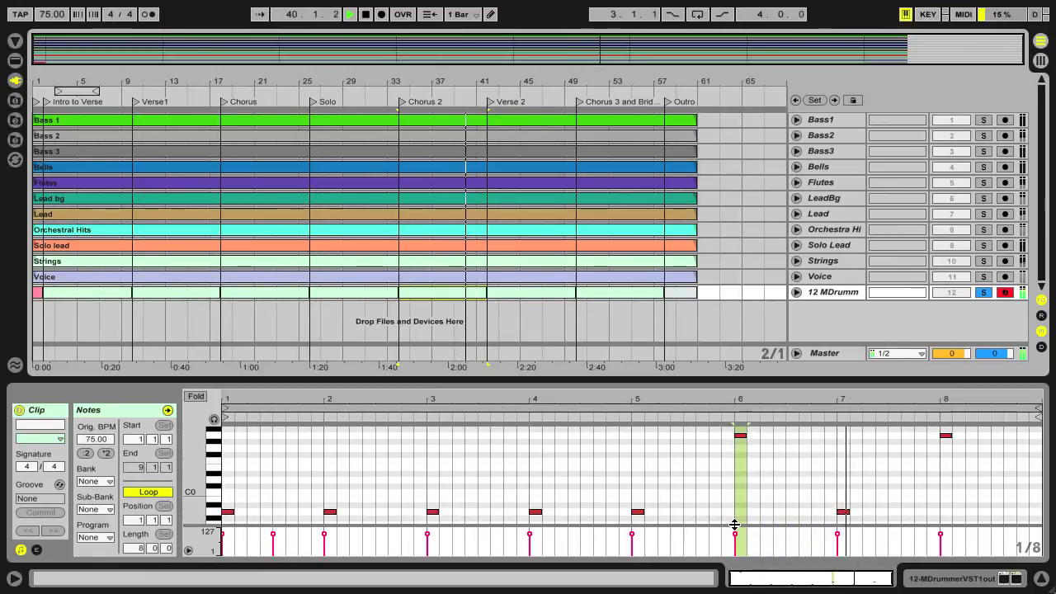
click(735, 533)
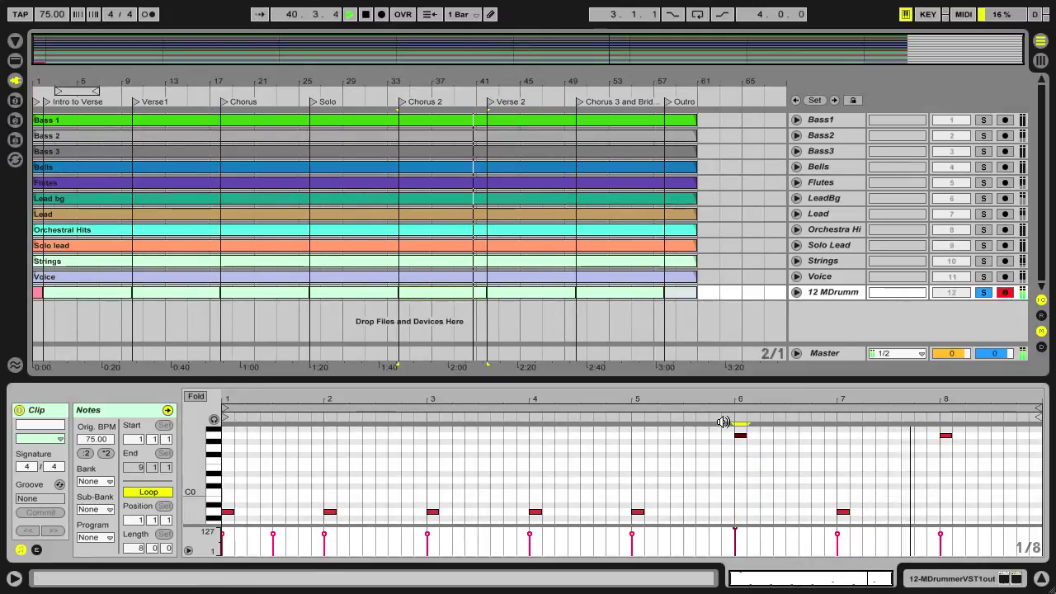
click(722, 421)
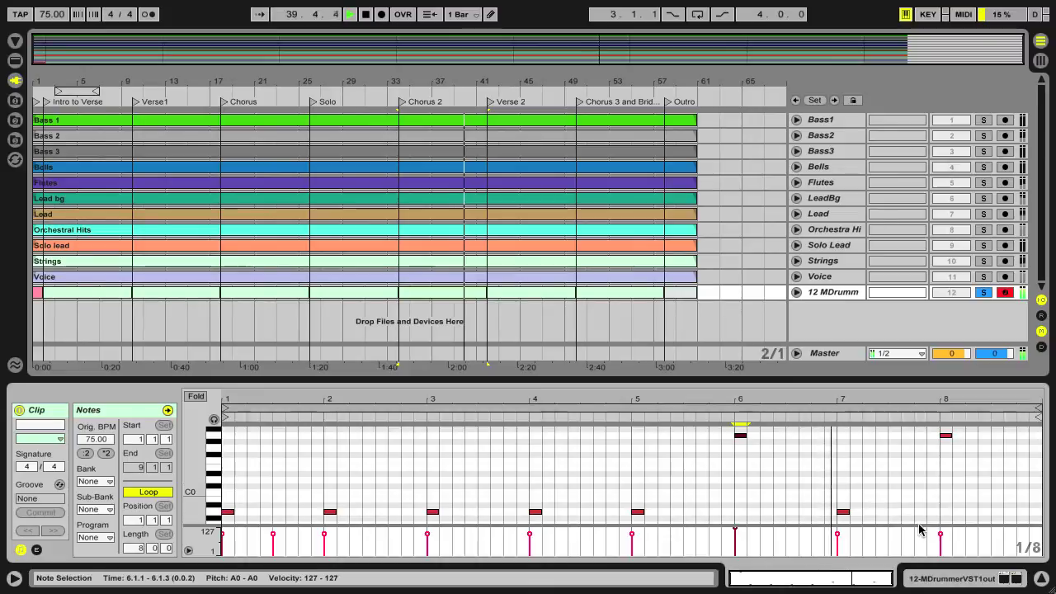
mouse_move(941, 534)
drag(941, 534, 940, 538)
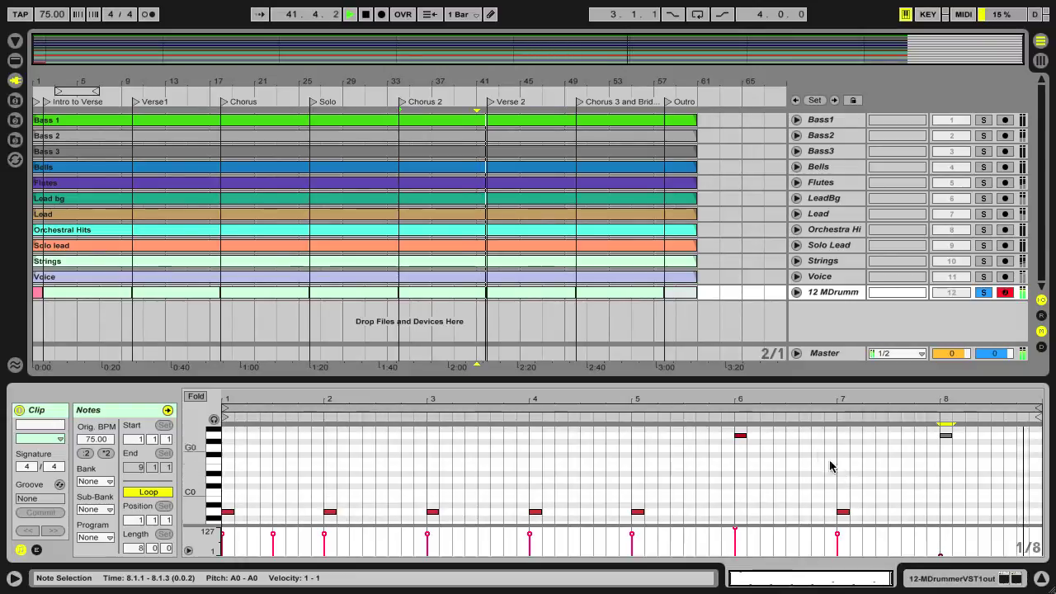
Step: In the Chorus 3 and Bridge drum clip, set the bar 6 break note's velocity to 85 and lower the bar 8 one
click(656, 298)
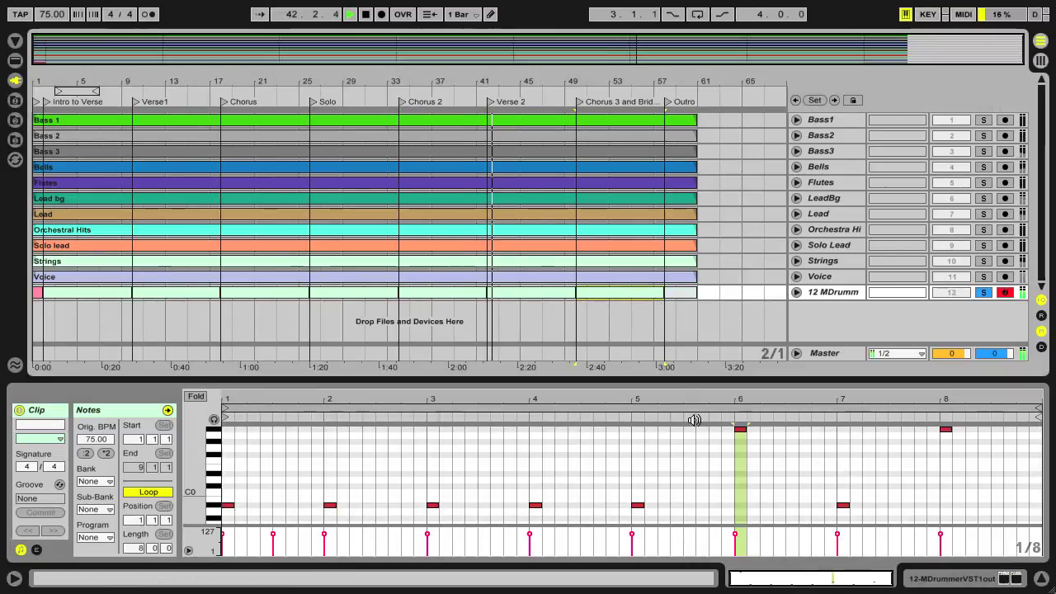
click(698, 419)
click(733, 538)
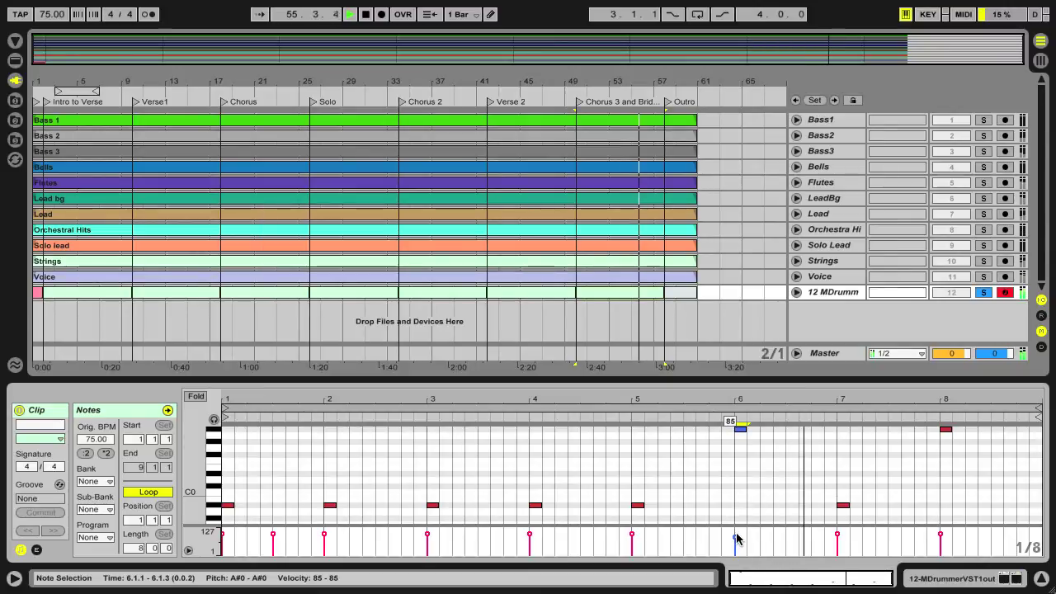
drag(940, 534, 941, 537)
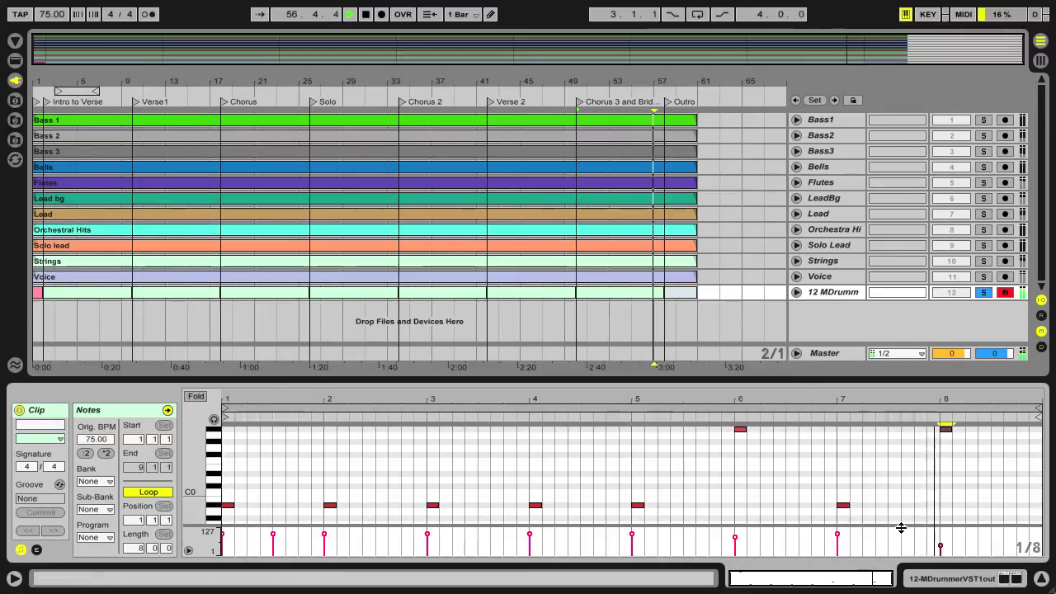
Step: Add an A#2 note at bar 2 of the Outro drum clip and lower the velocity of its first note
click(685, 295)
click(444, 427)
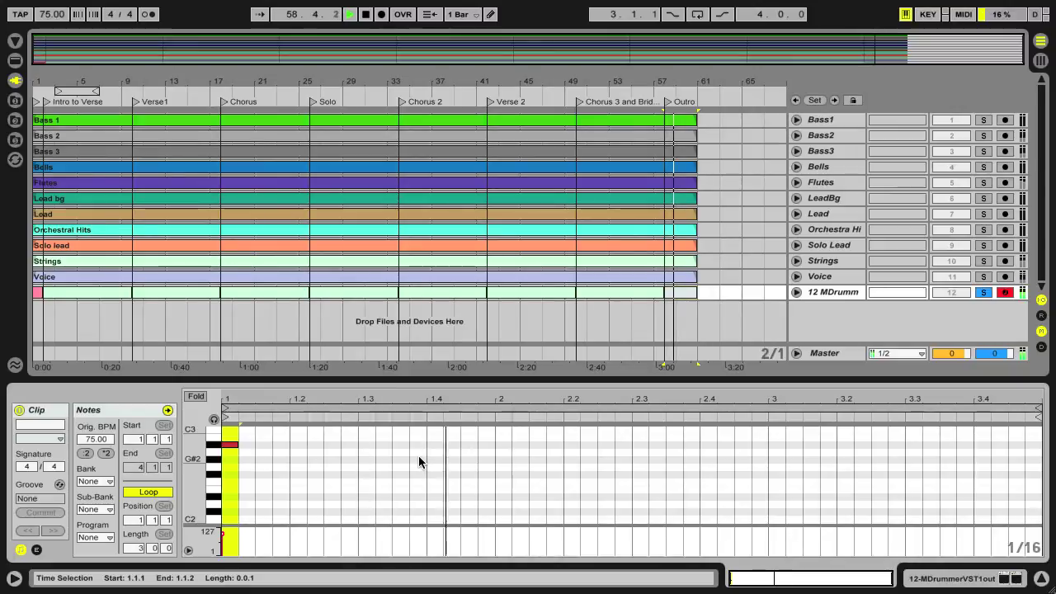
double_click(502, 445)
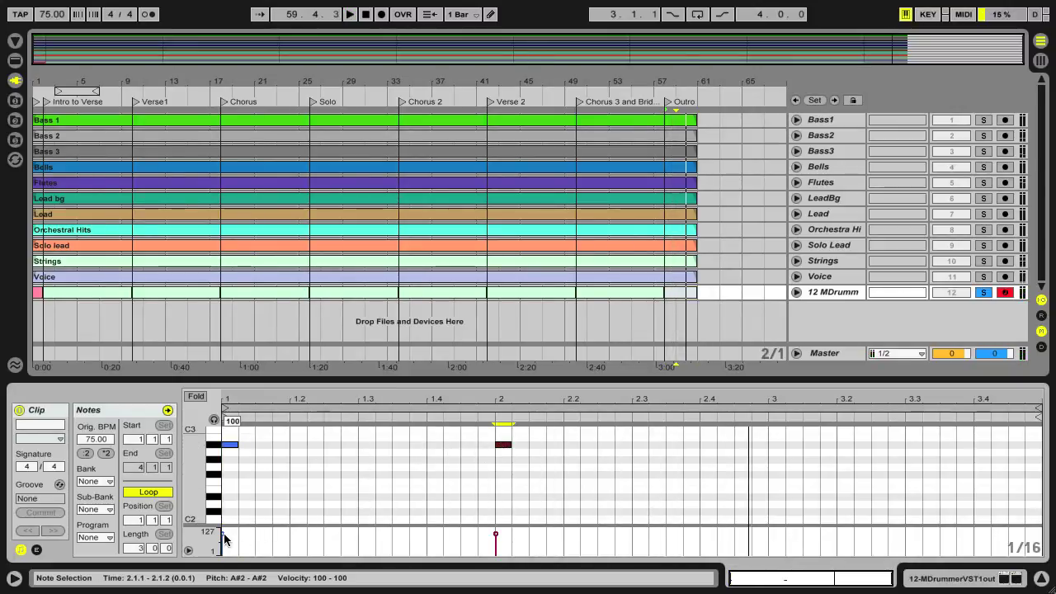
drag(225, 538, 225, 550)
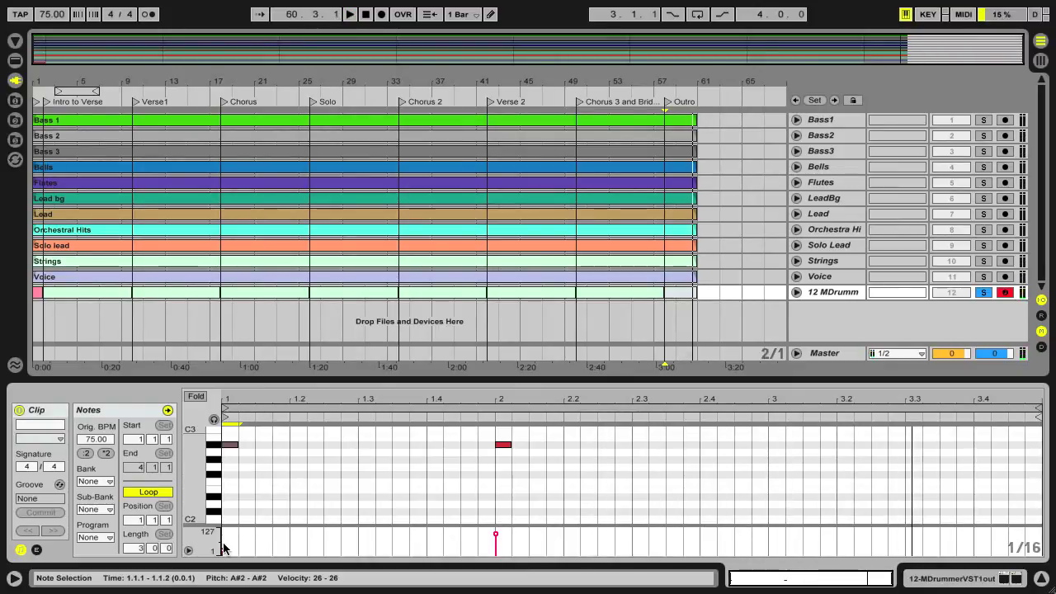
drag(222, 547, 222, 557)
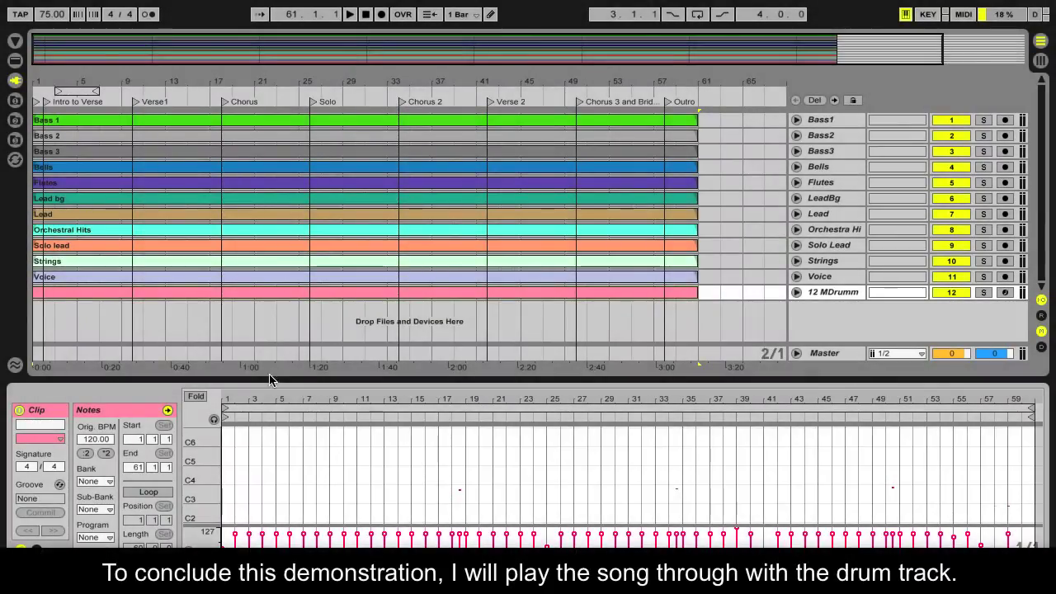
Step: Play the whole song through with the full drum clip's notes folded in an enlarged note editor
drag(271, 378, 275, 289)
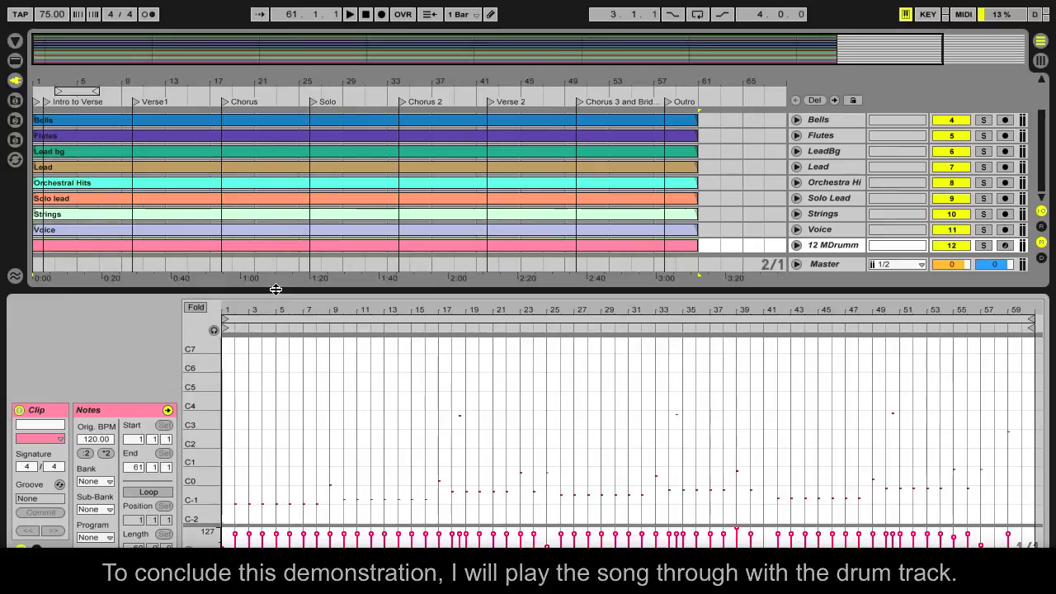
click(196, 307)
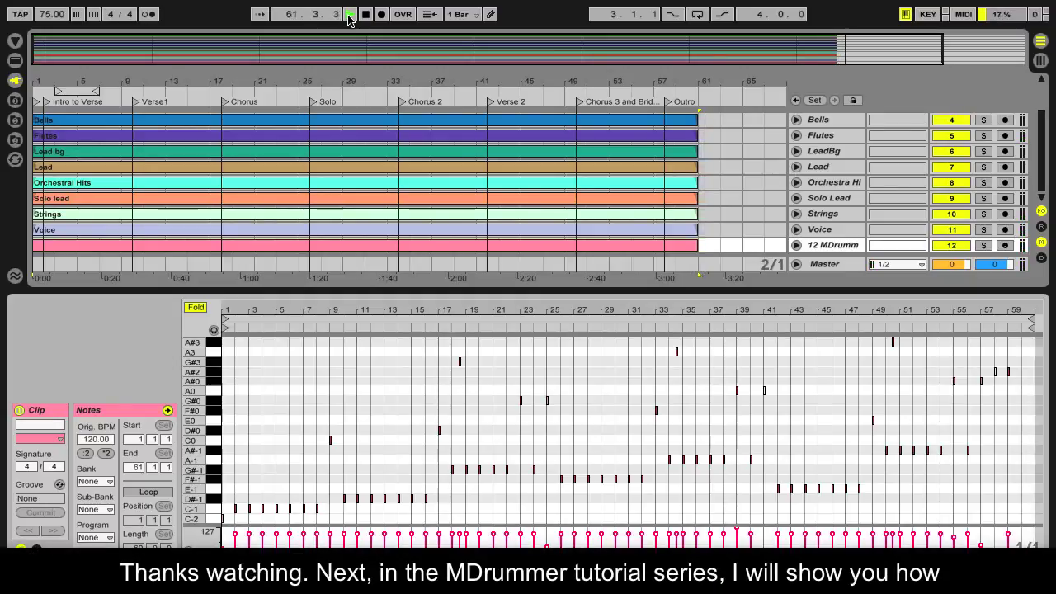
key(space)
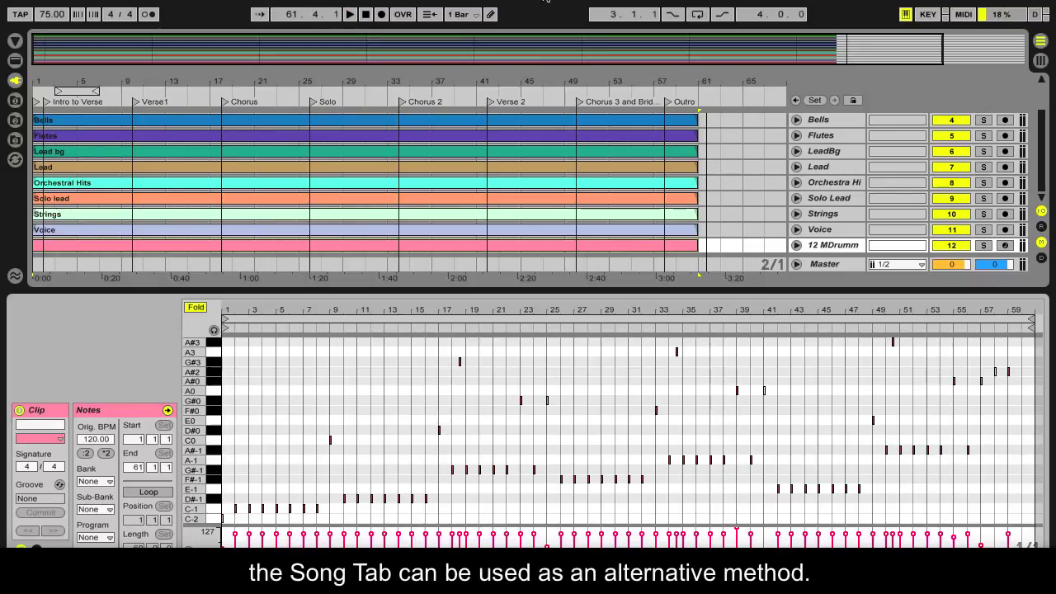